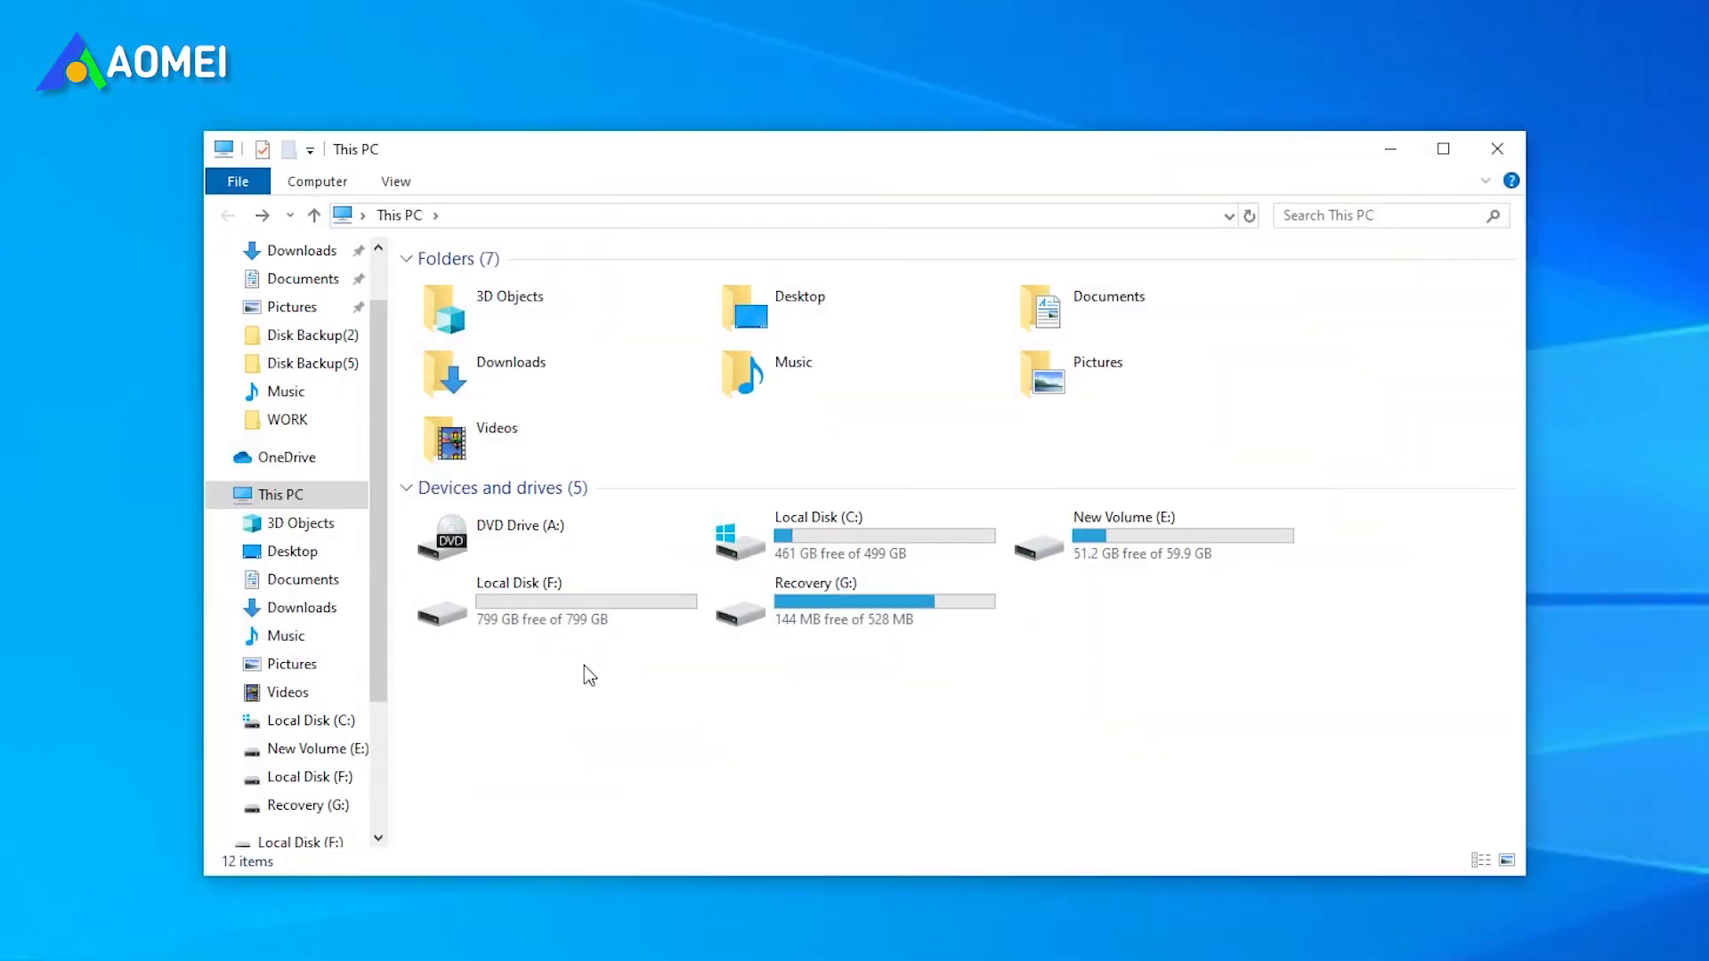
# Step: Copy the Trojan-Qt5-Windows.1.1.6 folder from New Volume (E:) into Local Disk (F:), ending at This PC
pyautogui.click(552, 627)
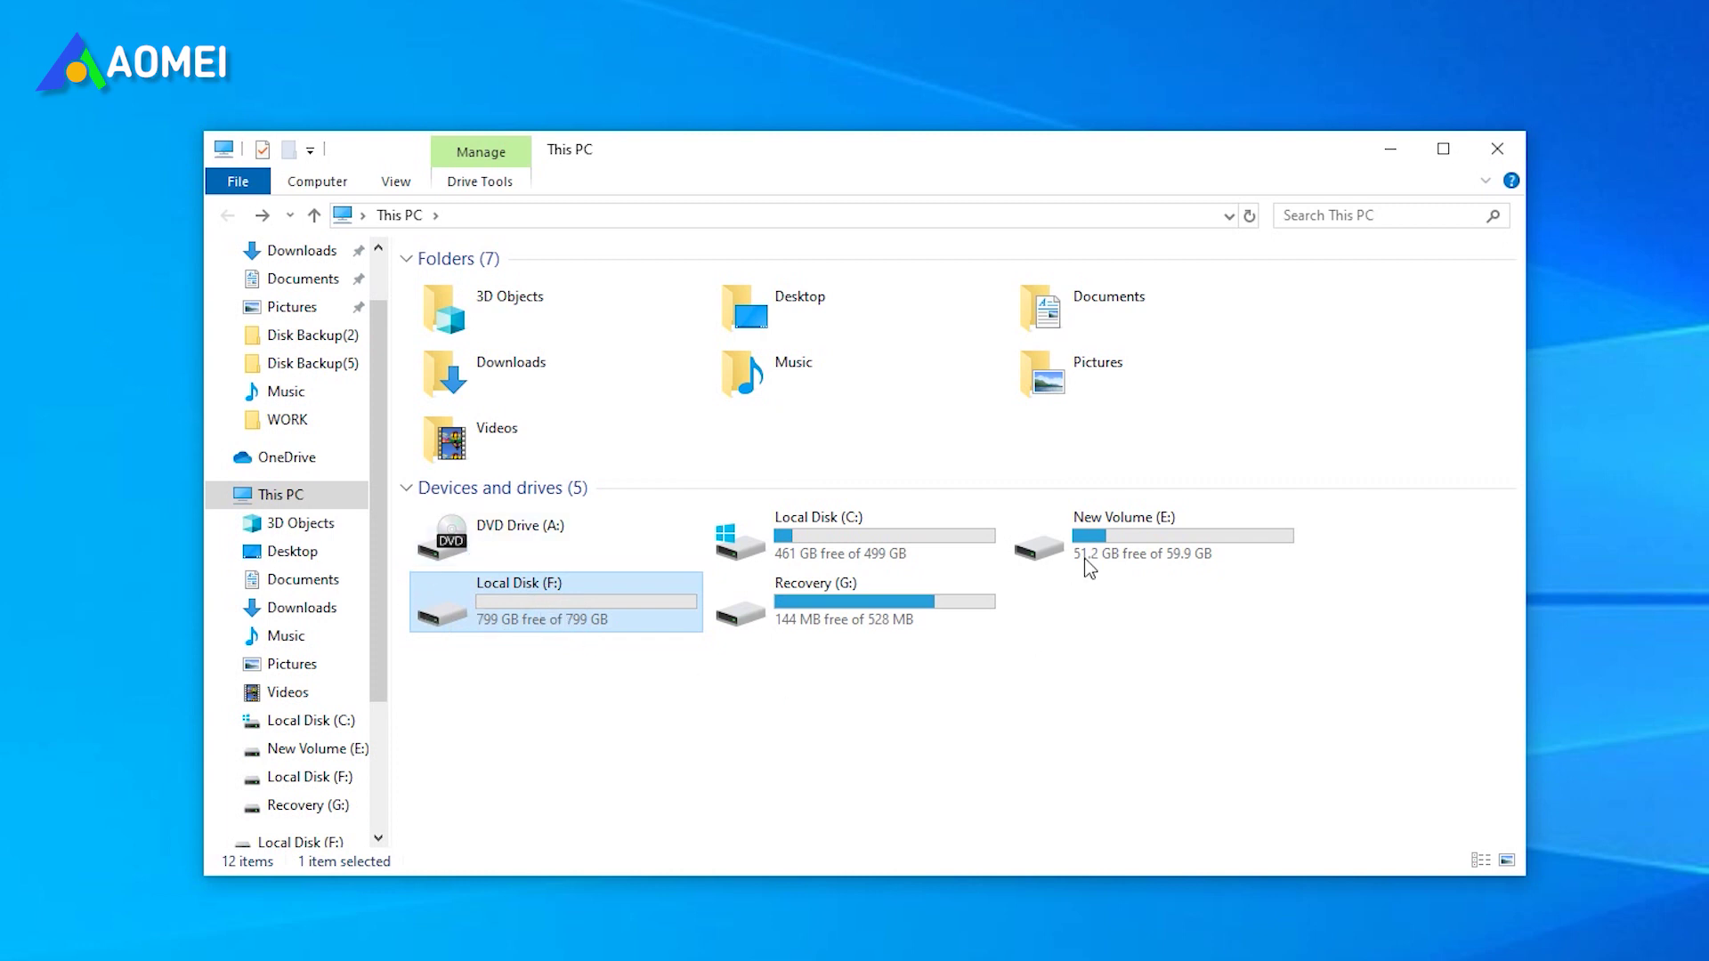
pyautogui.doubleClick(1100, 540)
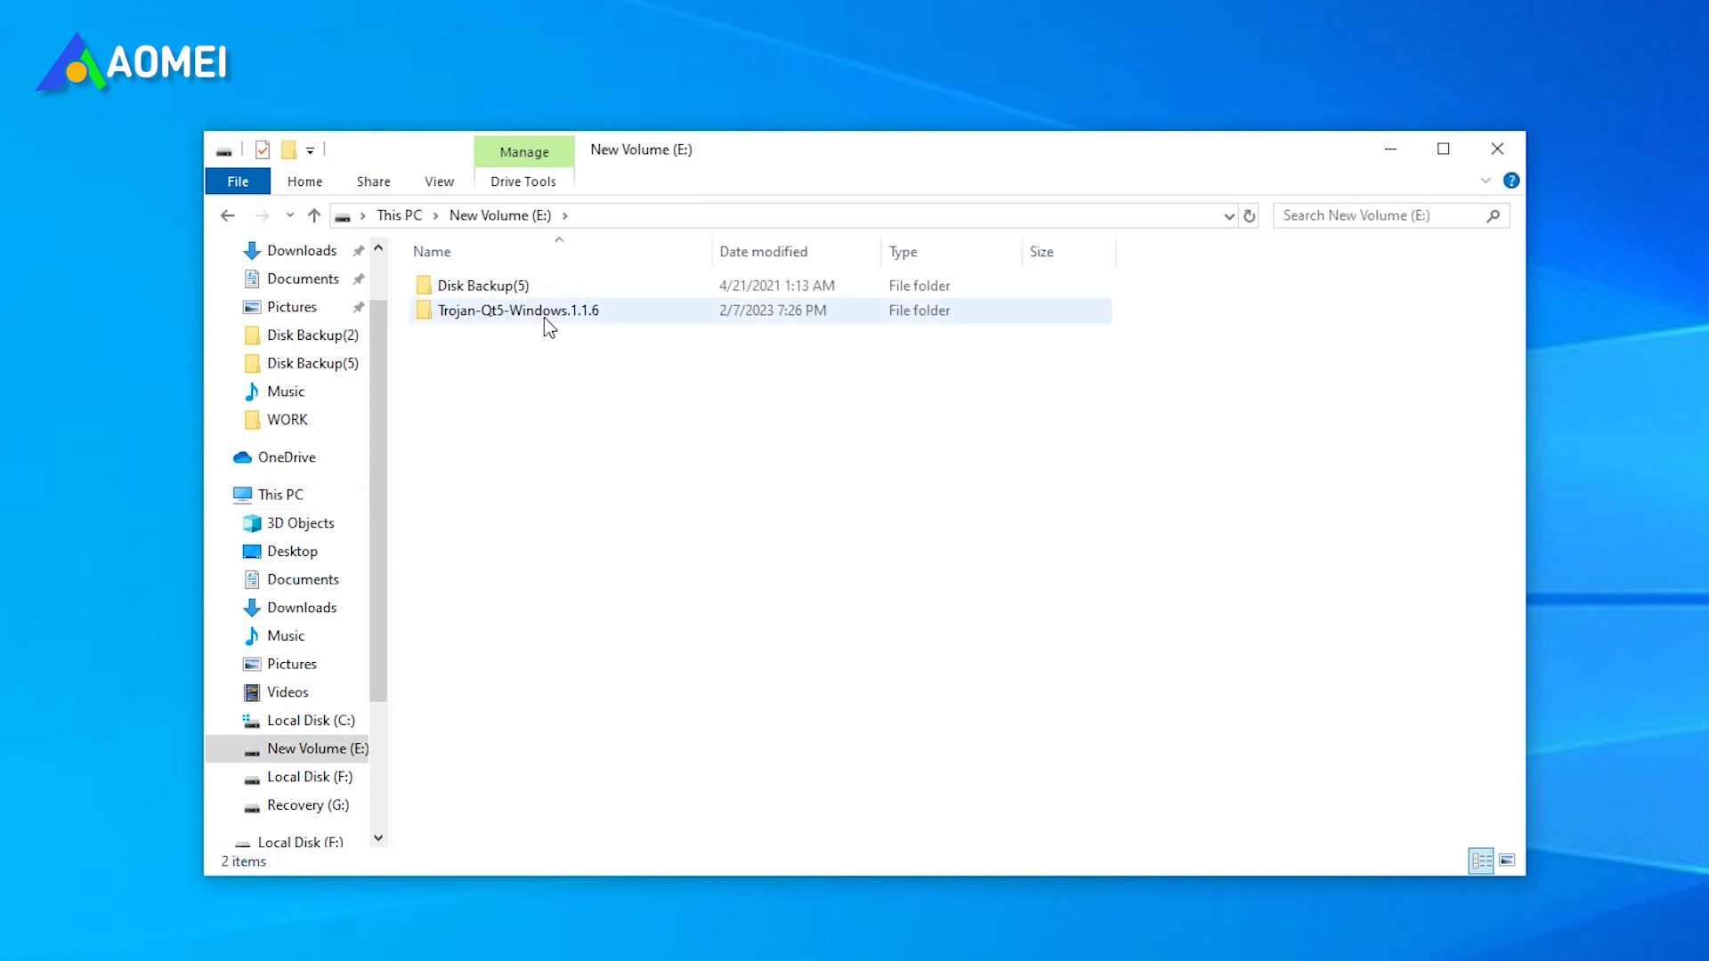
pyautogui.click(544, 313)
pyautogui.click(314, 216)
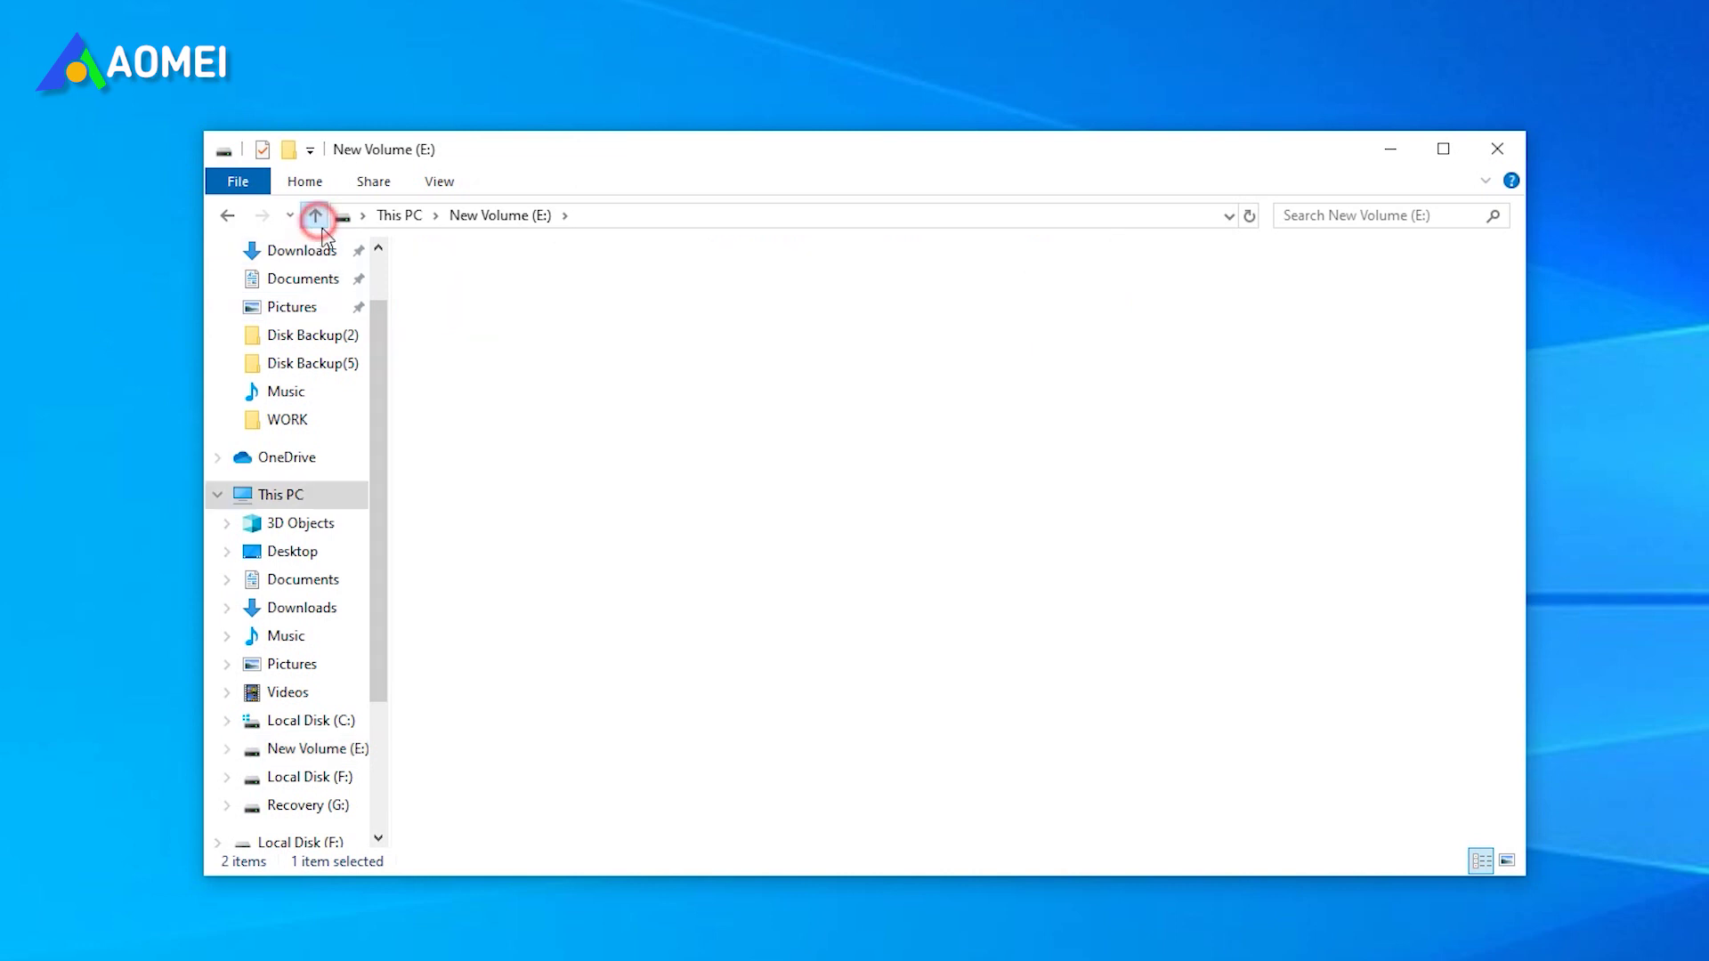
pyautogui.doubleClick(603, 595)
pyautogui.hotkey('ctrl', 'v')
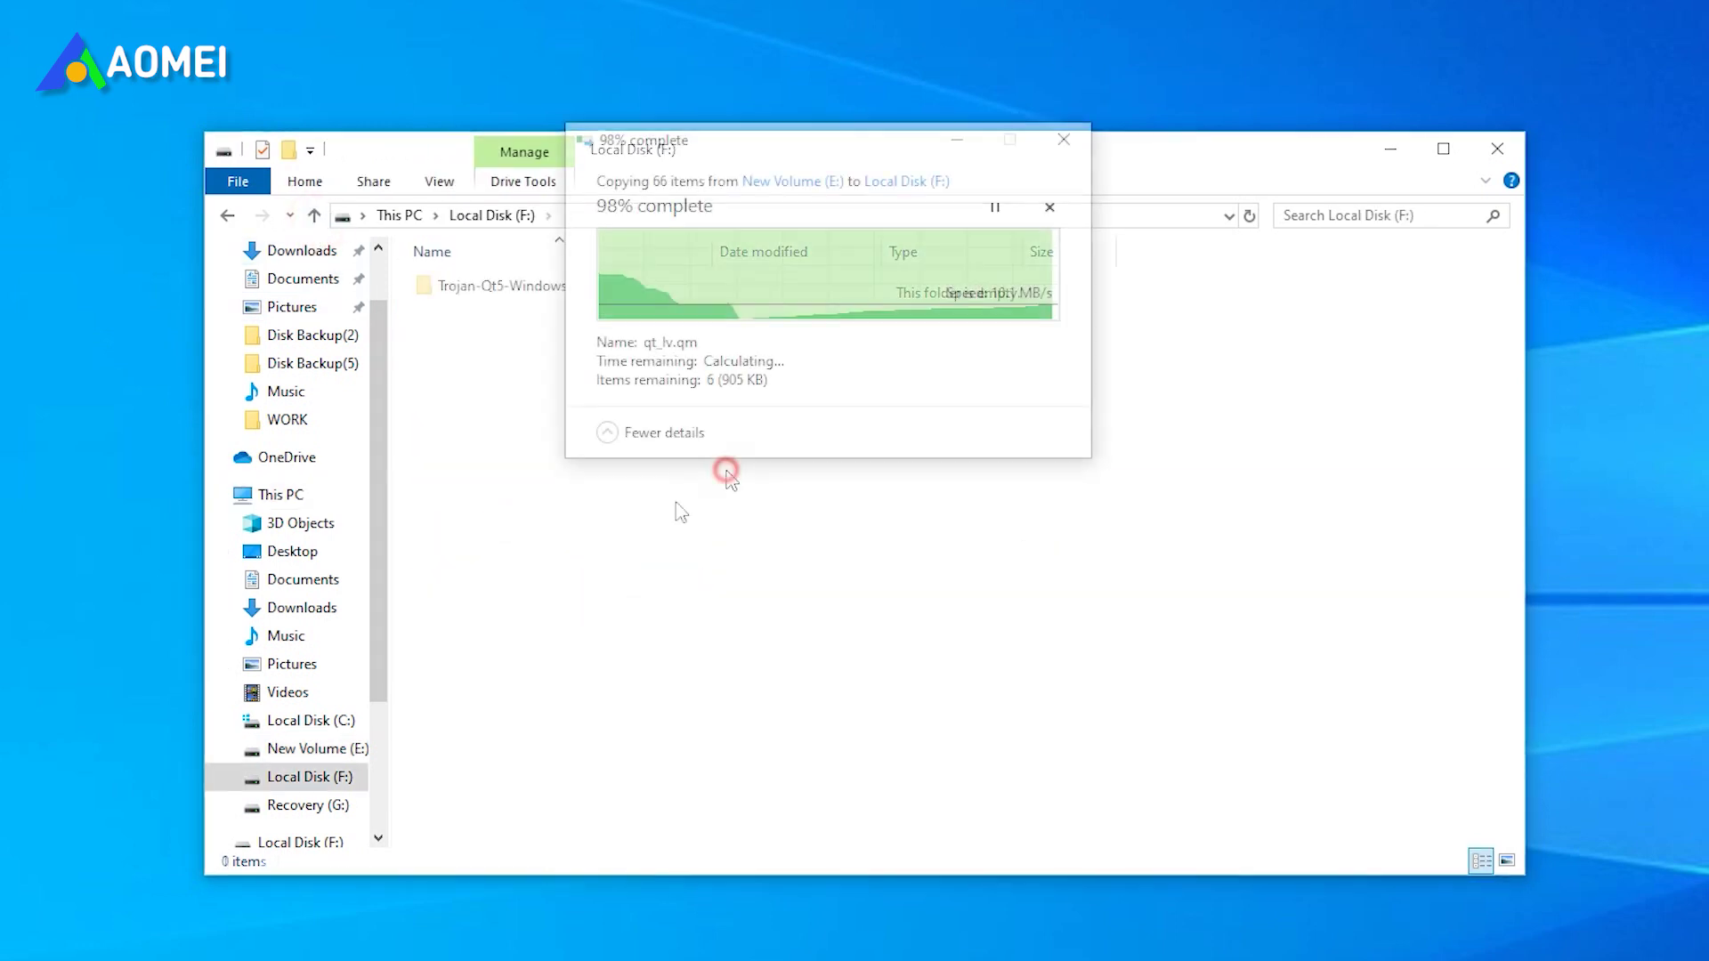
pyautogui.click(314, 215)
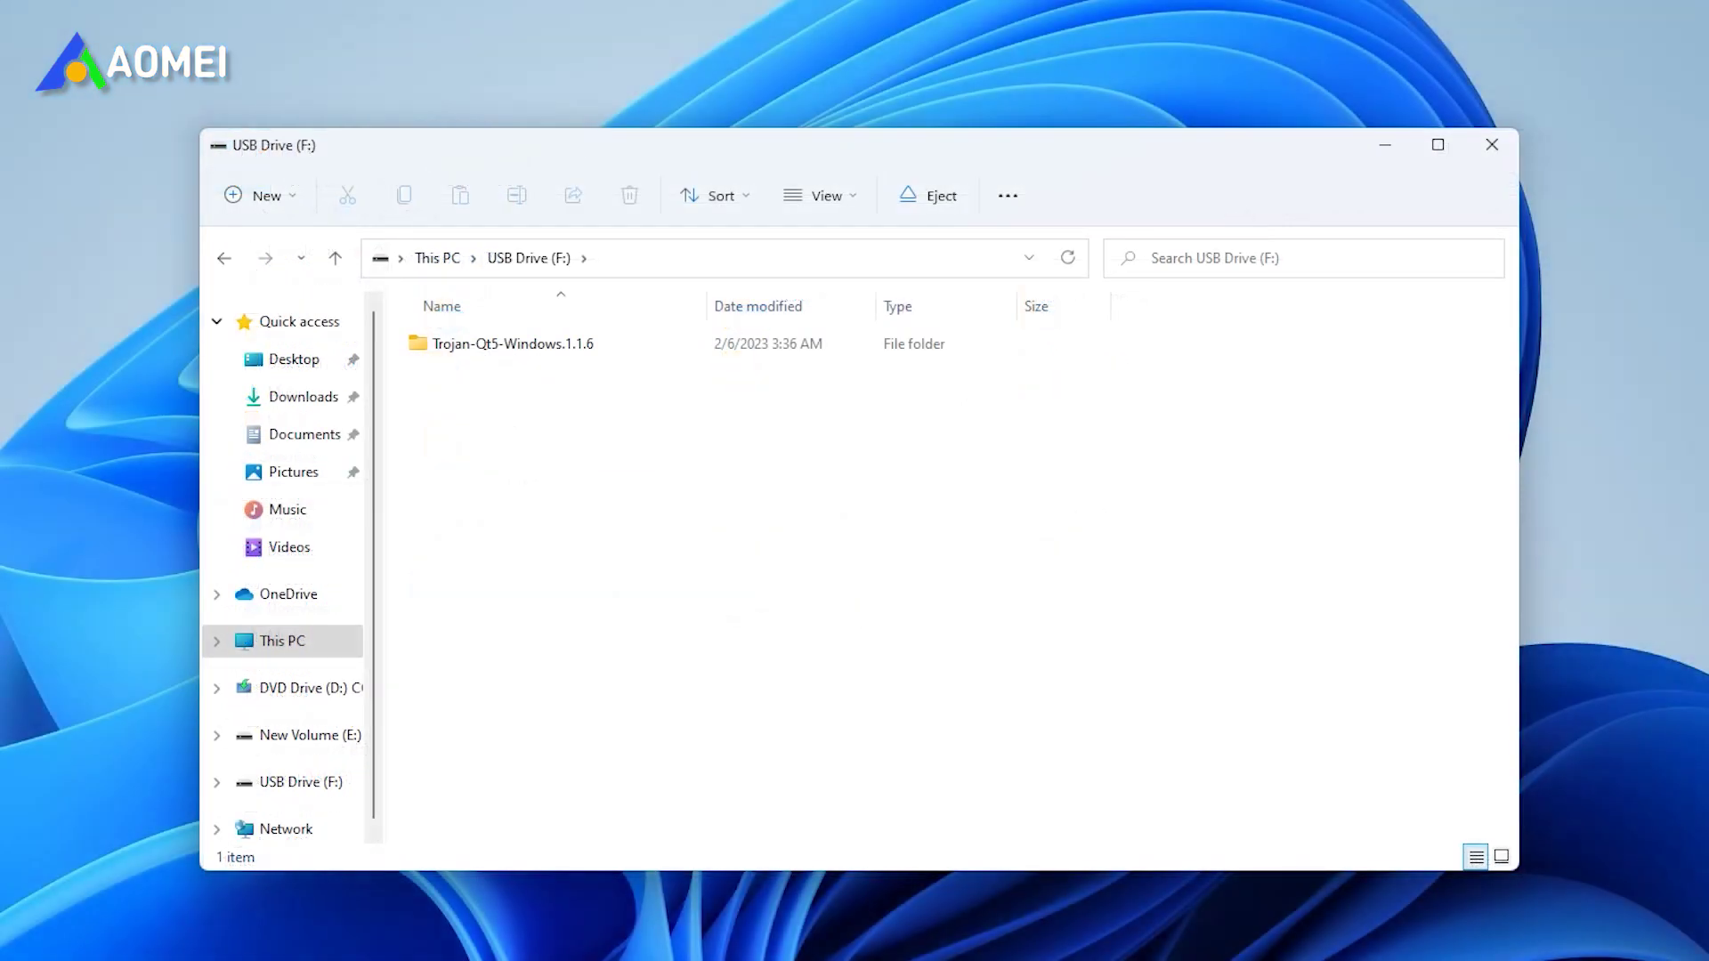
# Step: Drag the Trojan-Qt5-Windows.1.1.6 folder onto New Volume (E:) and check the copied contents
pyautogui.moveTo(565, 344); pyautogui.dragTo(331, 746)
pyautogui.click(329, 744)
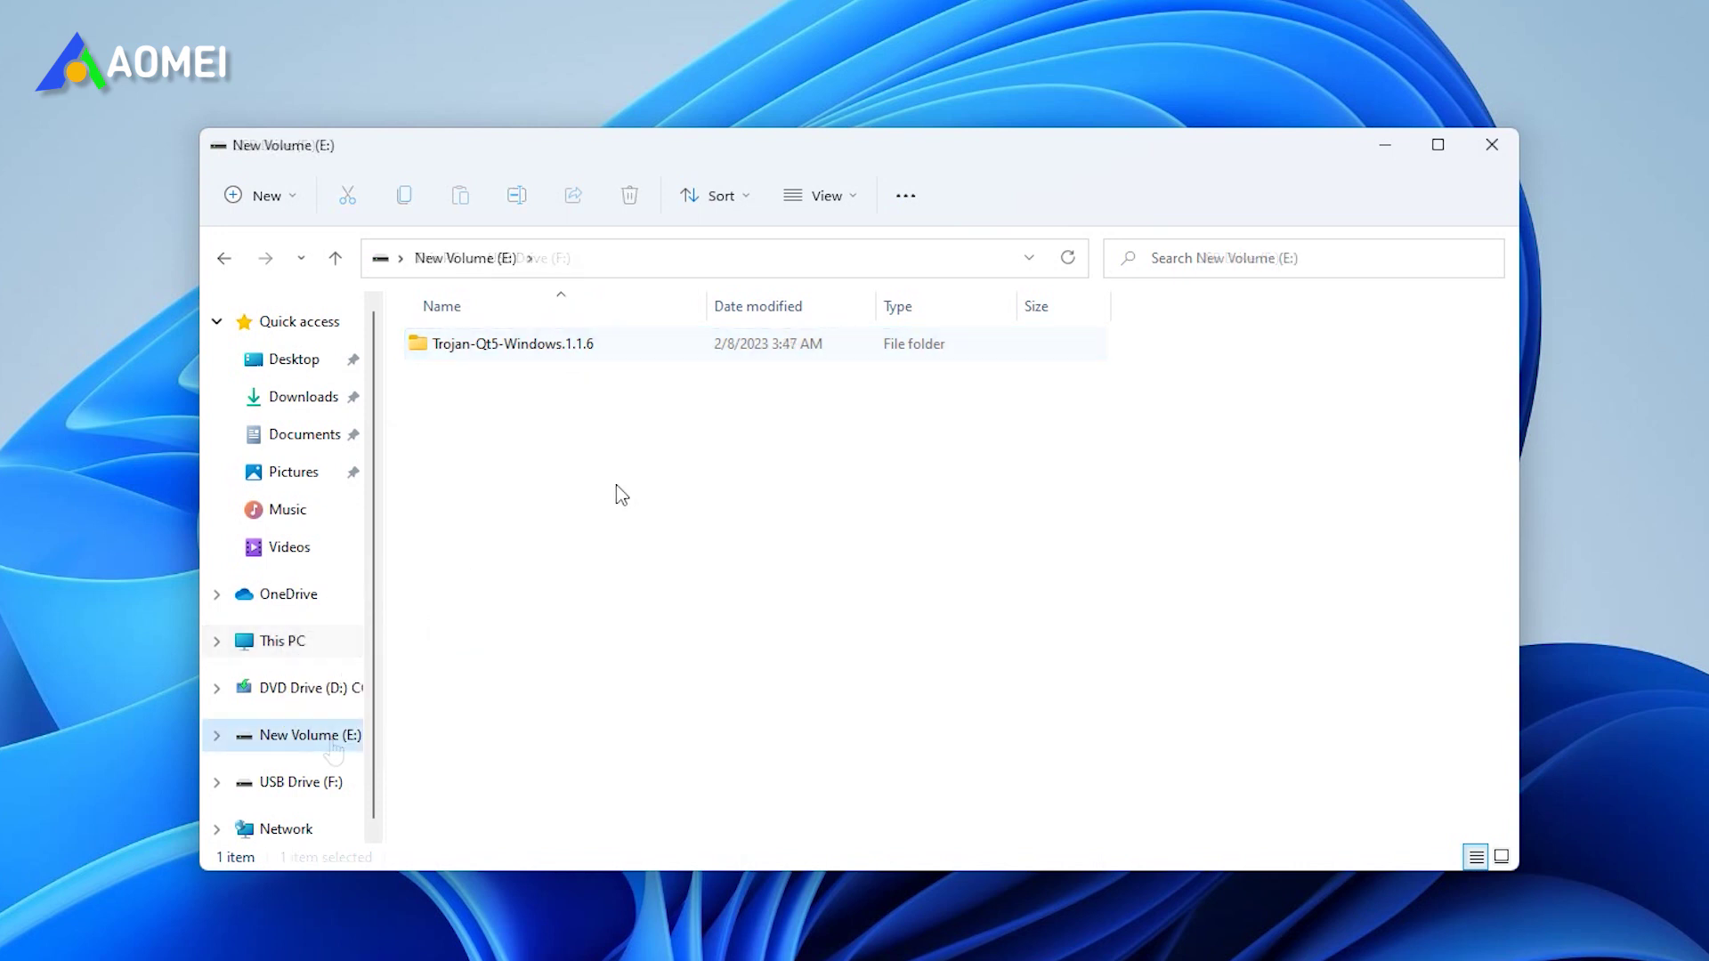
pyautogui.doubleClick(592, 345)
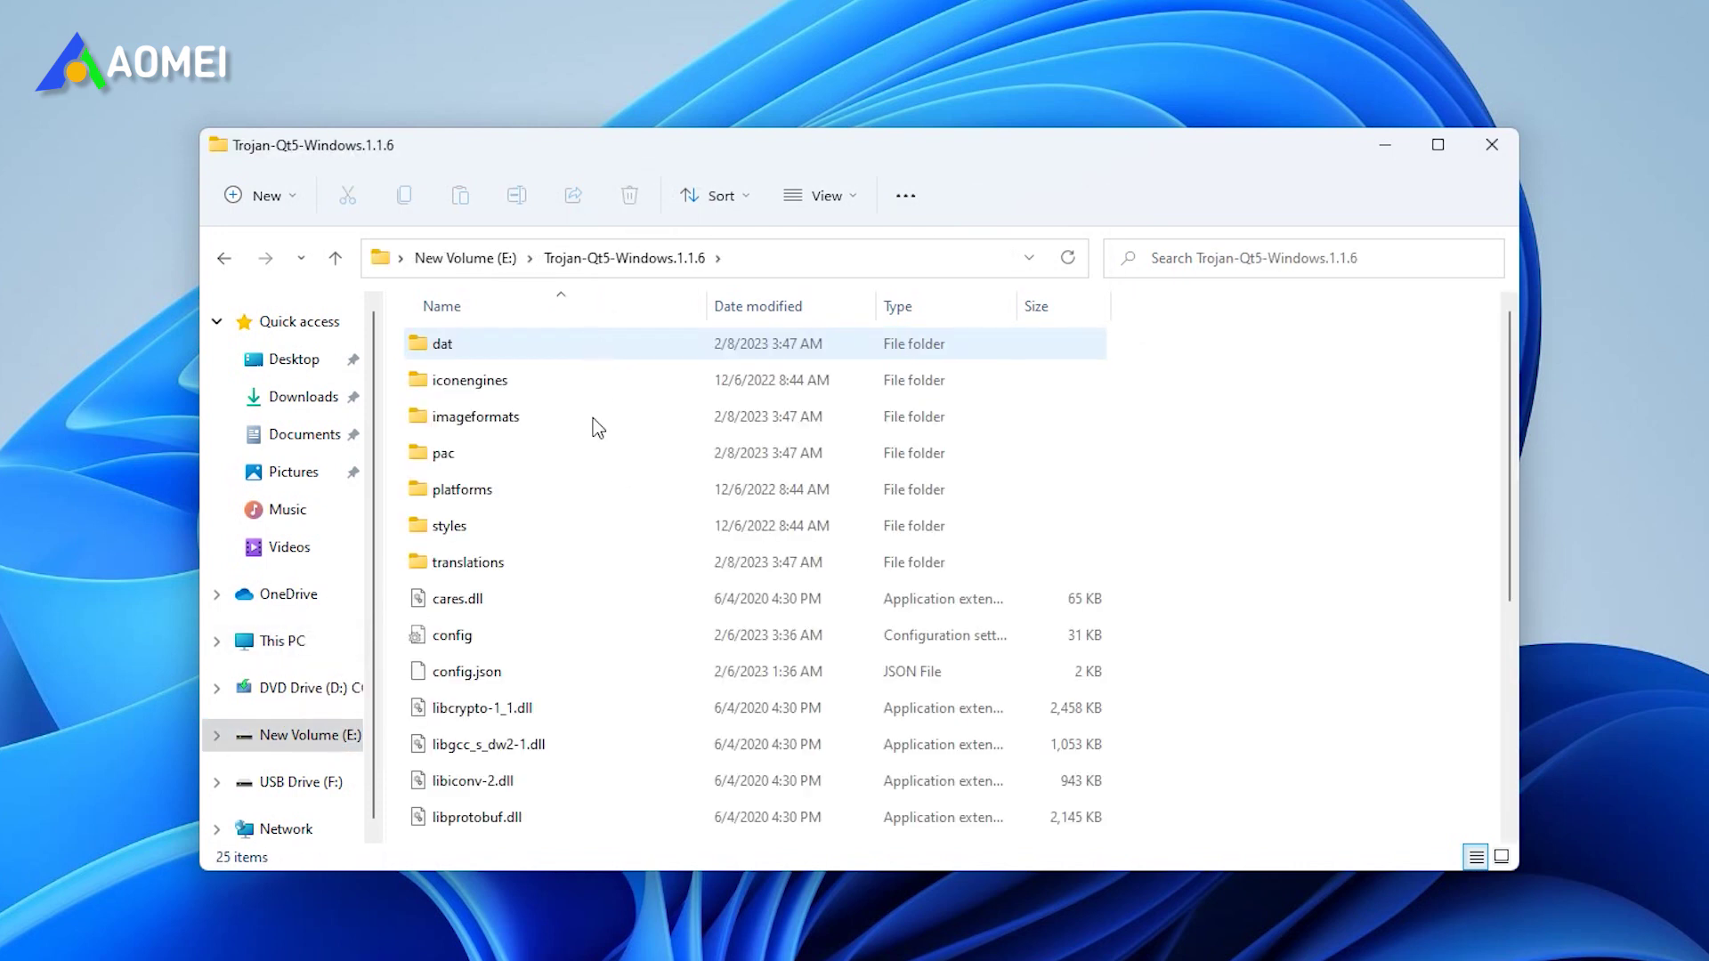
pyautogui.scroll(-4, 594, 560)
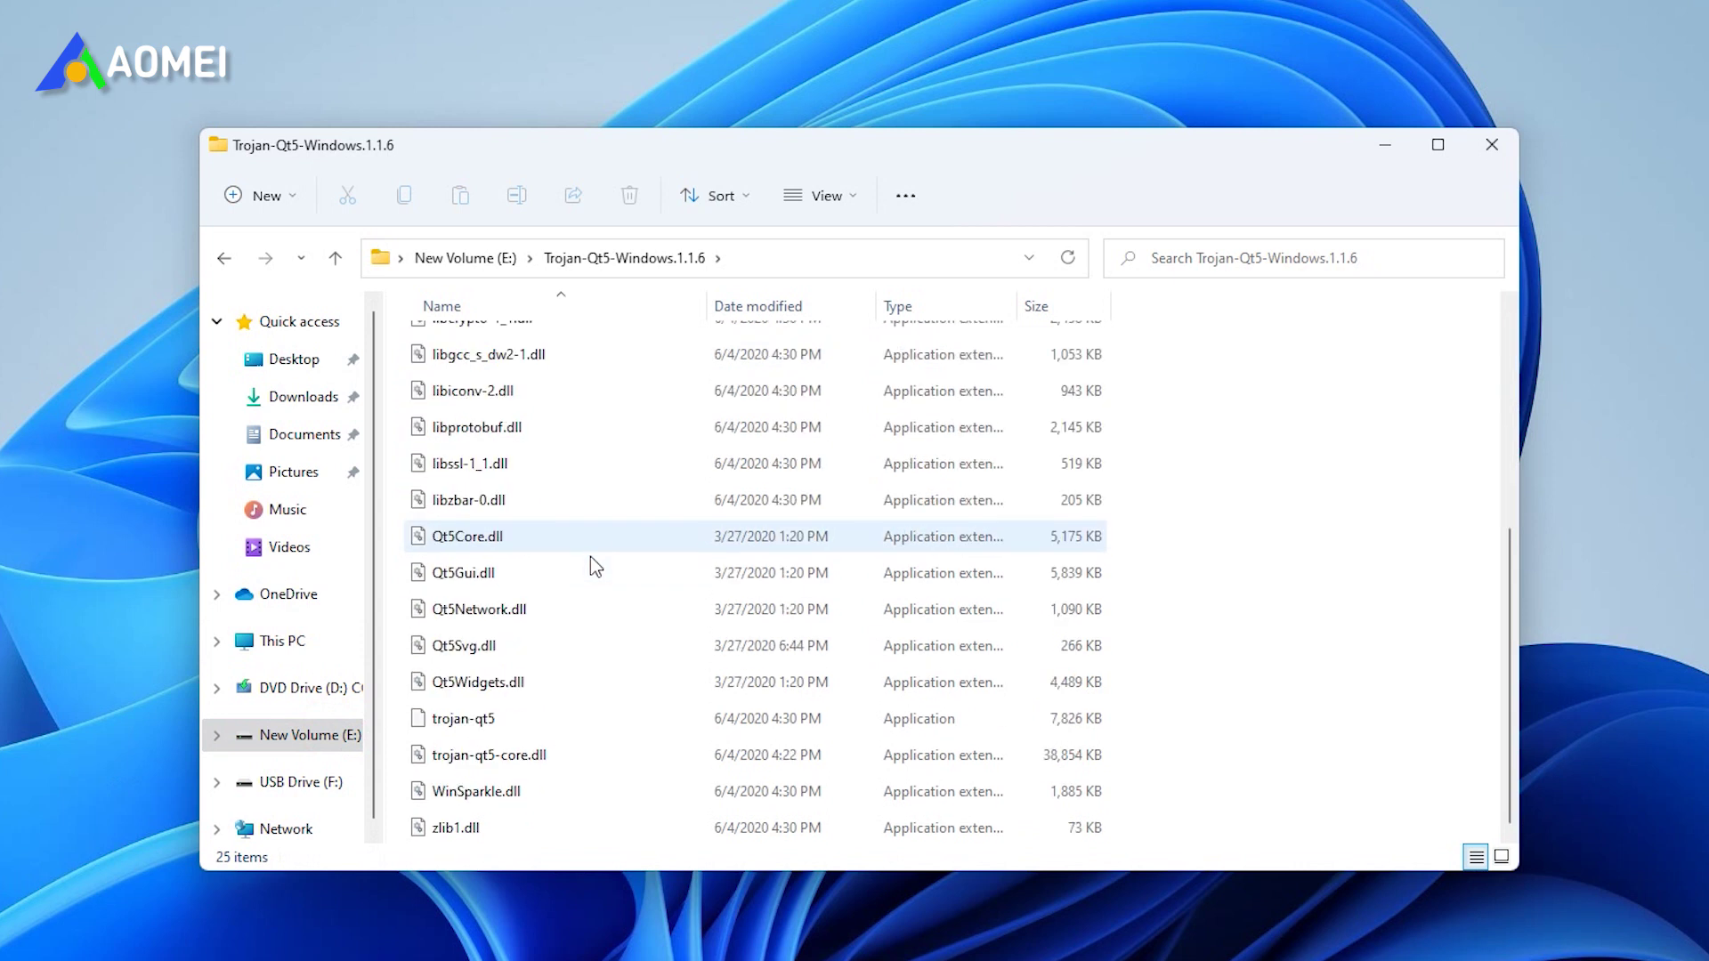
pyautogui.click(541, 719)
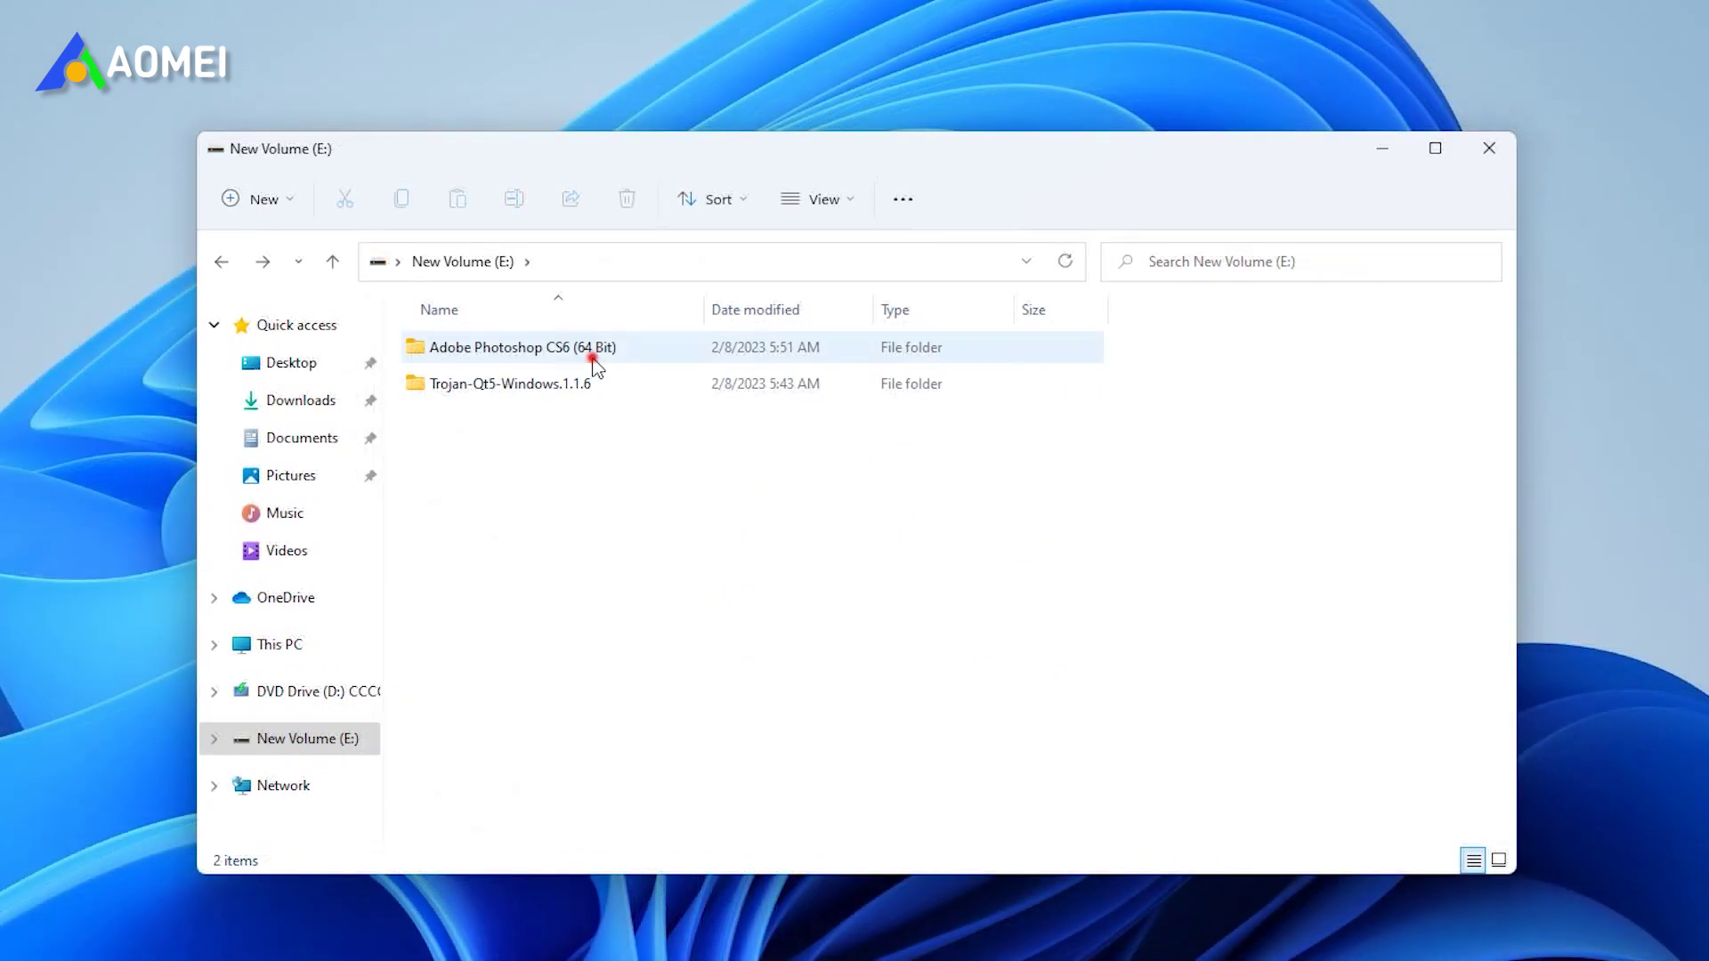
# Step: Launch Photoshop.exe from E:\Adobe Photoshop CS6 (64 Bit)
pyautogui.click(592, 356)
pyautogui.doubleClick(592, 356)
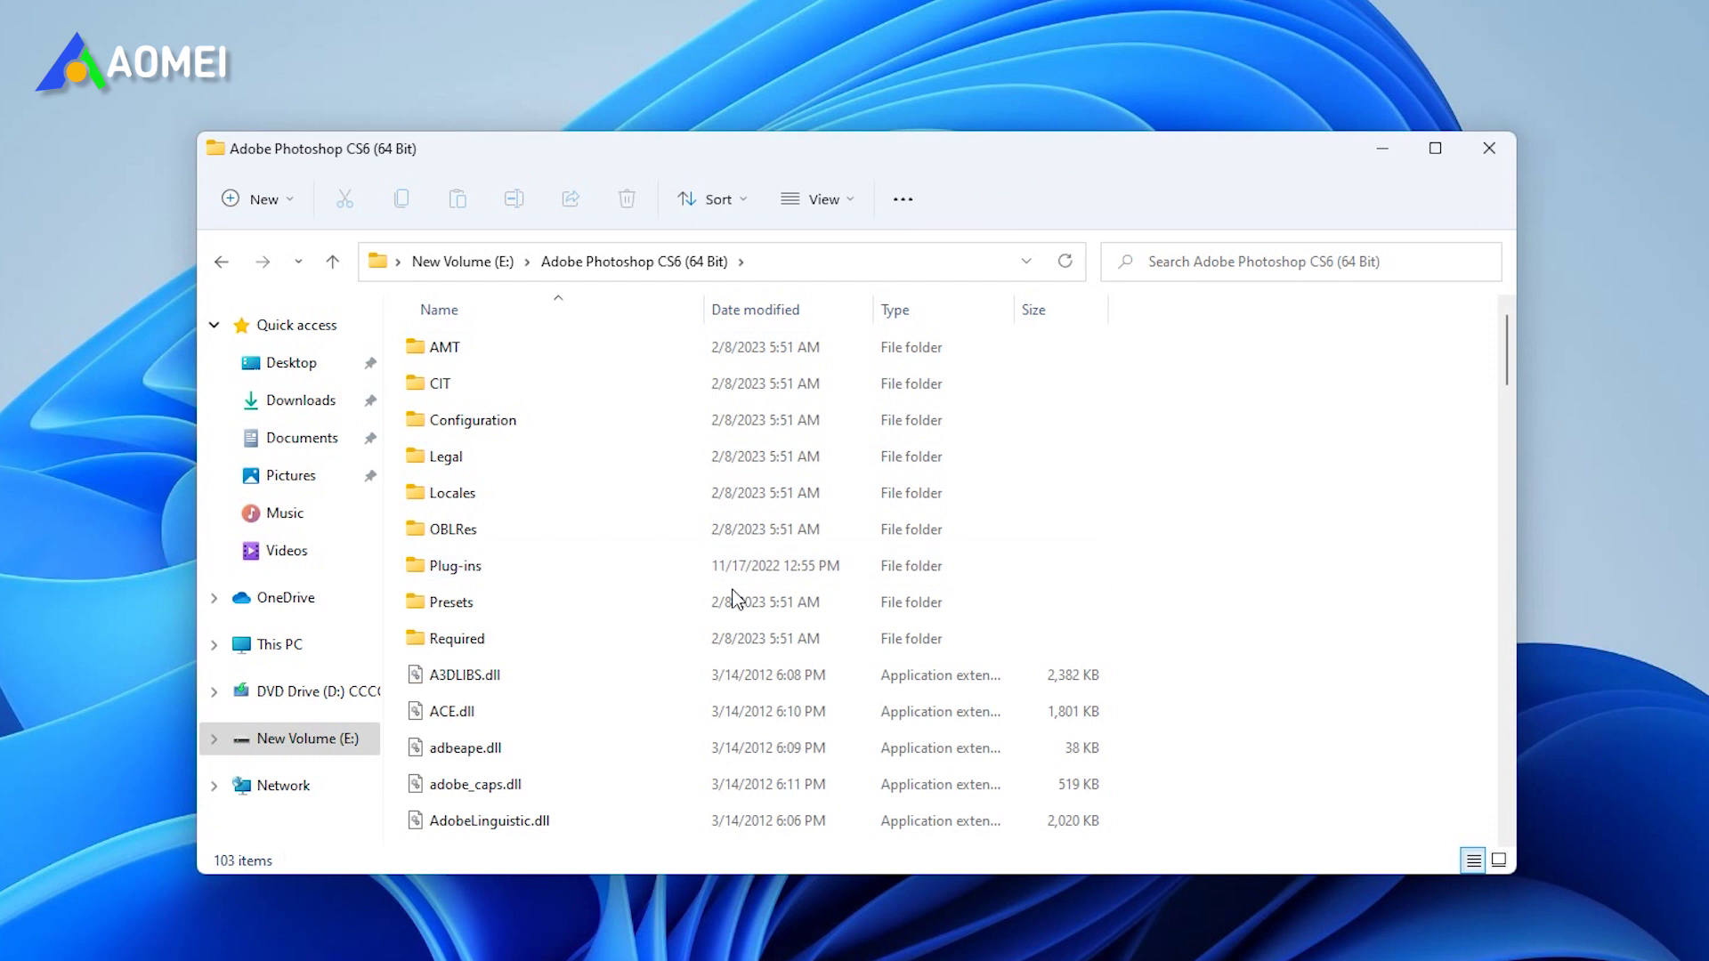
pyautogui.scroll(-15, 734, 601)
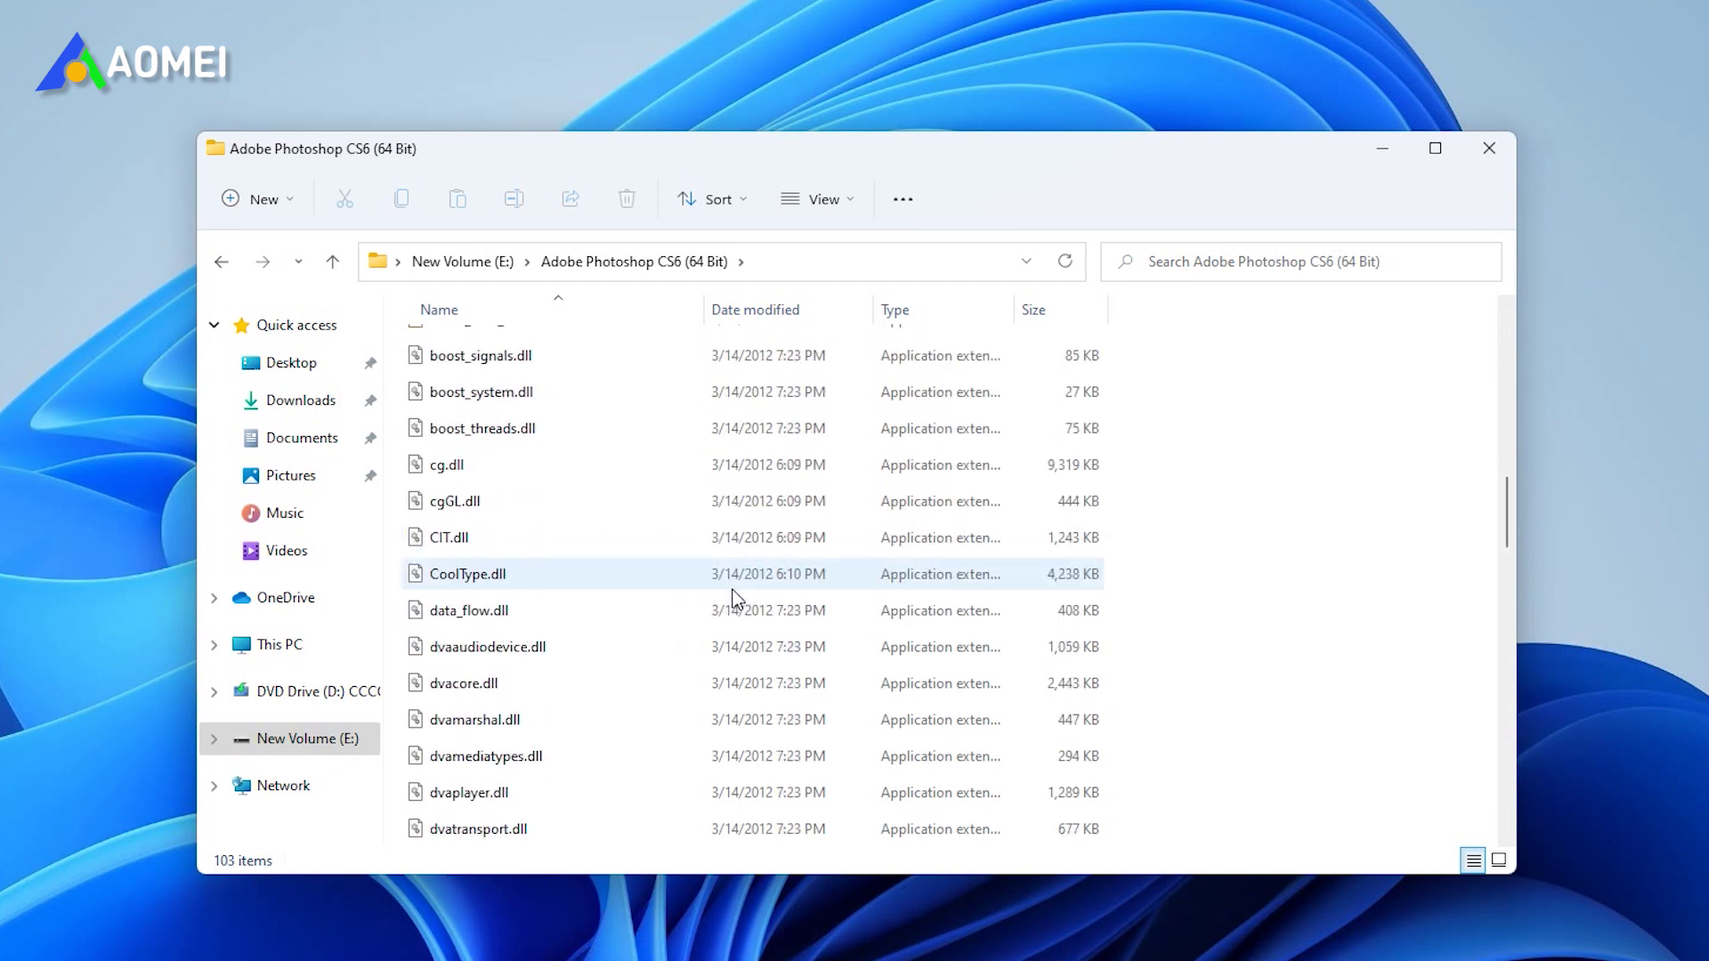
pyautogui.scroll(-12, 734, 601)
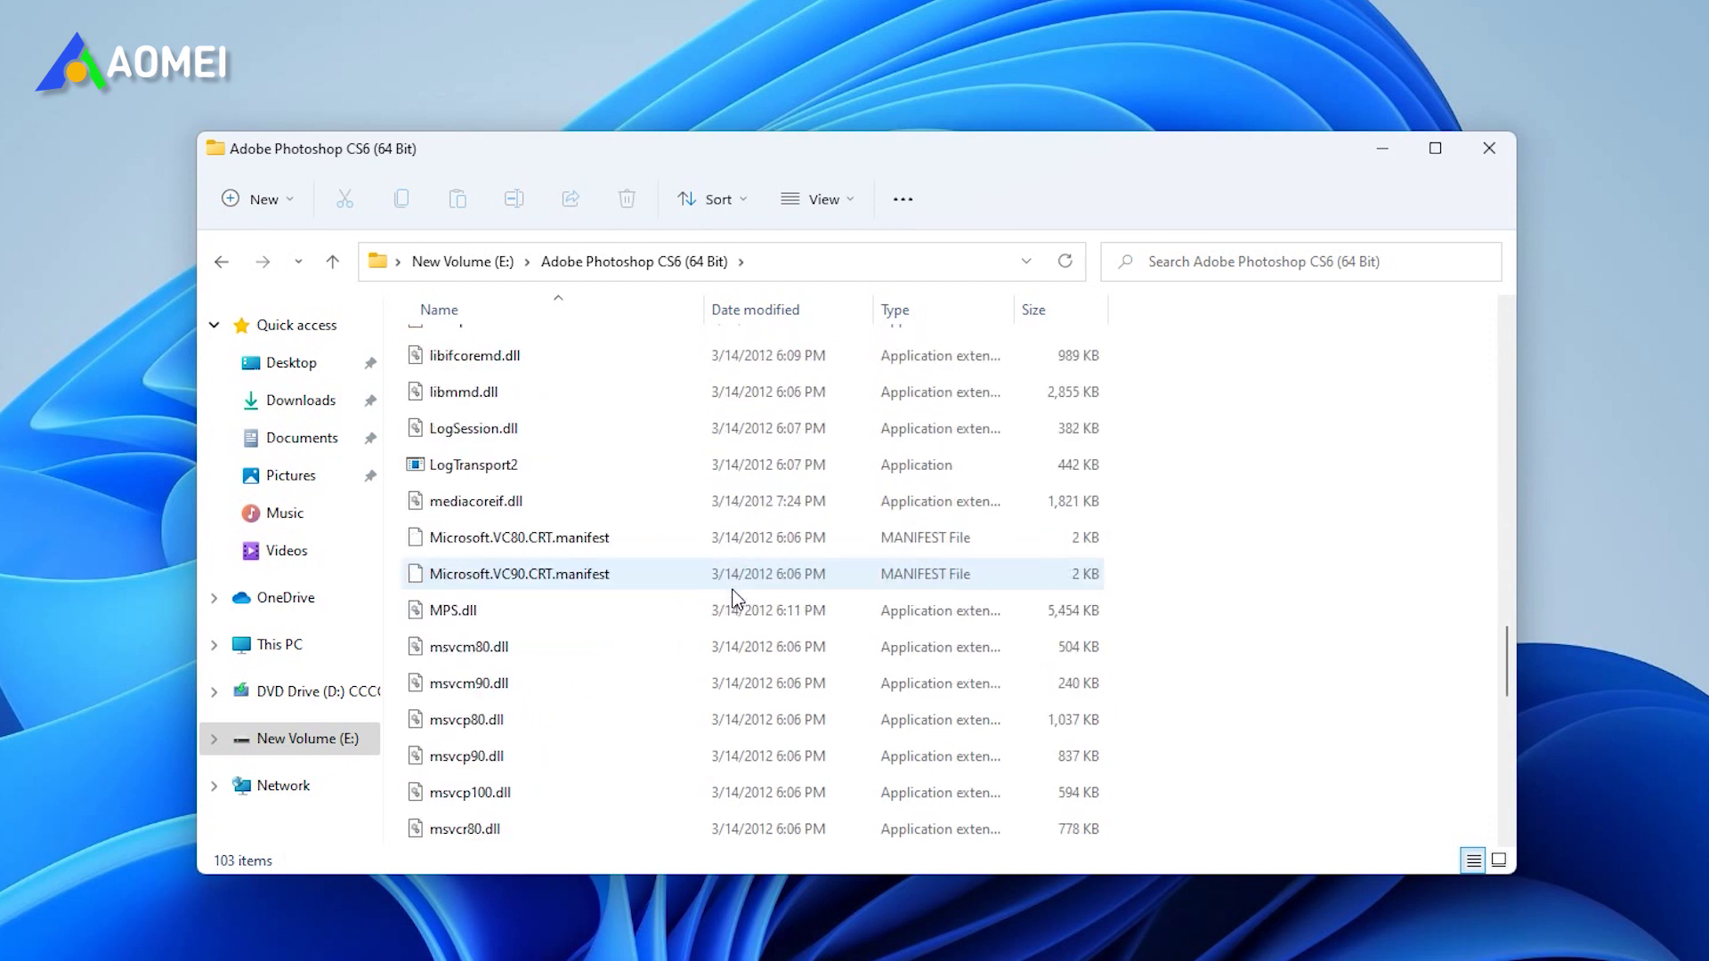
pyautogui.doubleClick(684, 621)
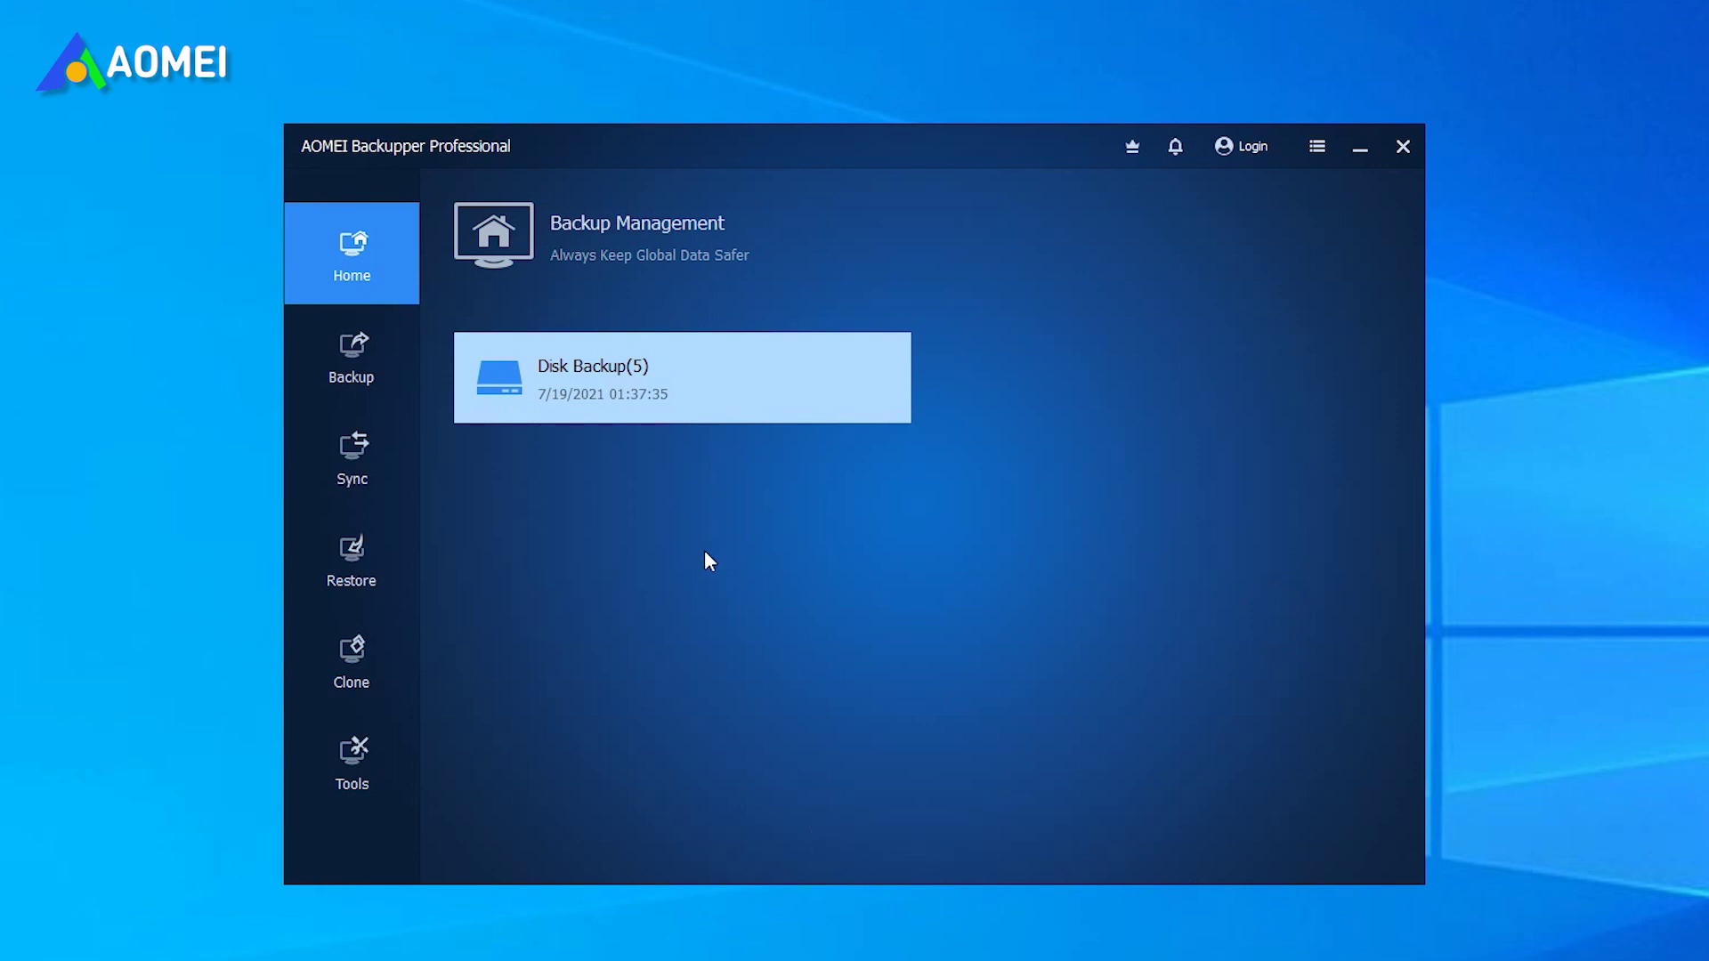
# Step: Run a System Backup with USB Drive (D:) as the destination path
pyautogui.click(372, 384)
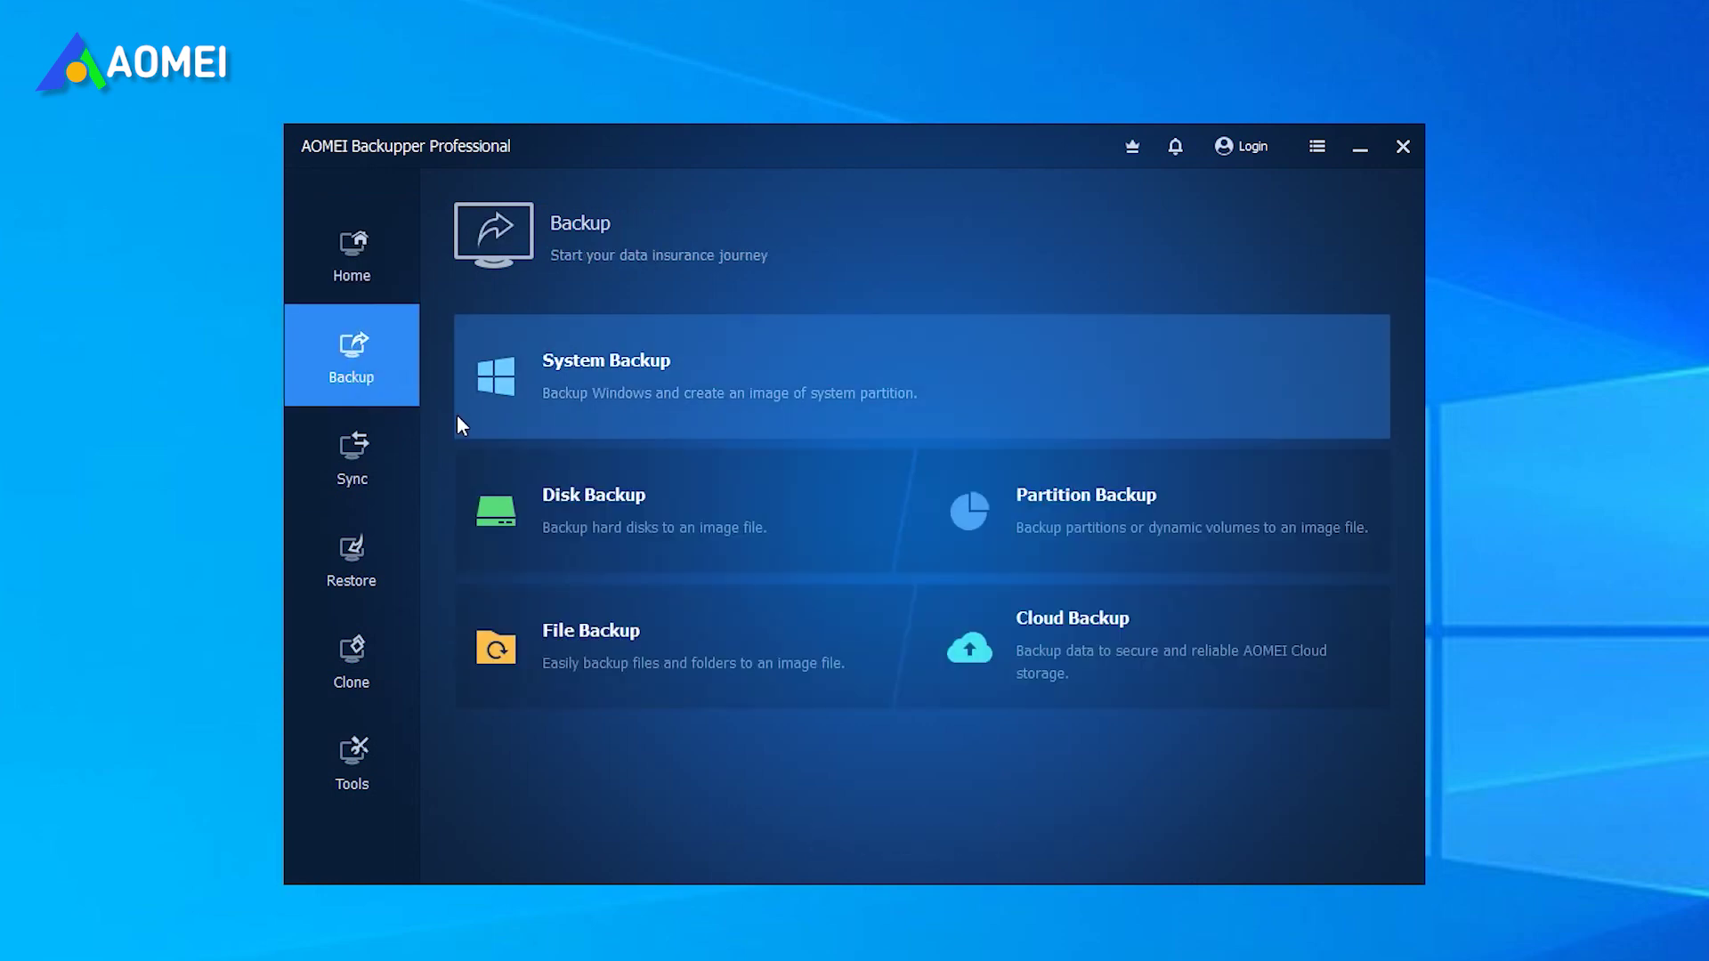
pyautogui.click(842, 395)
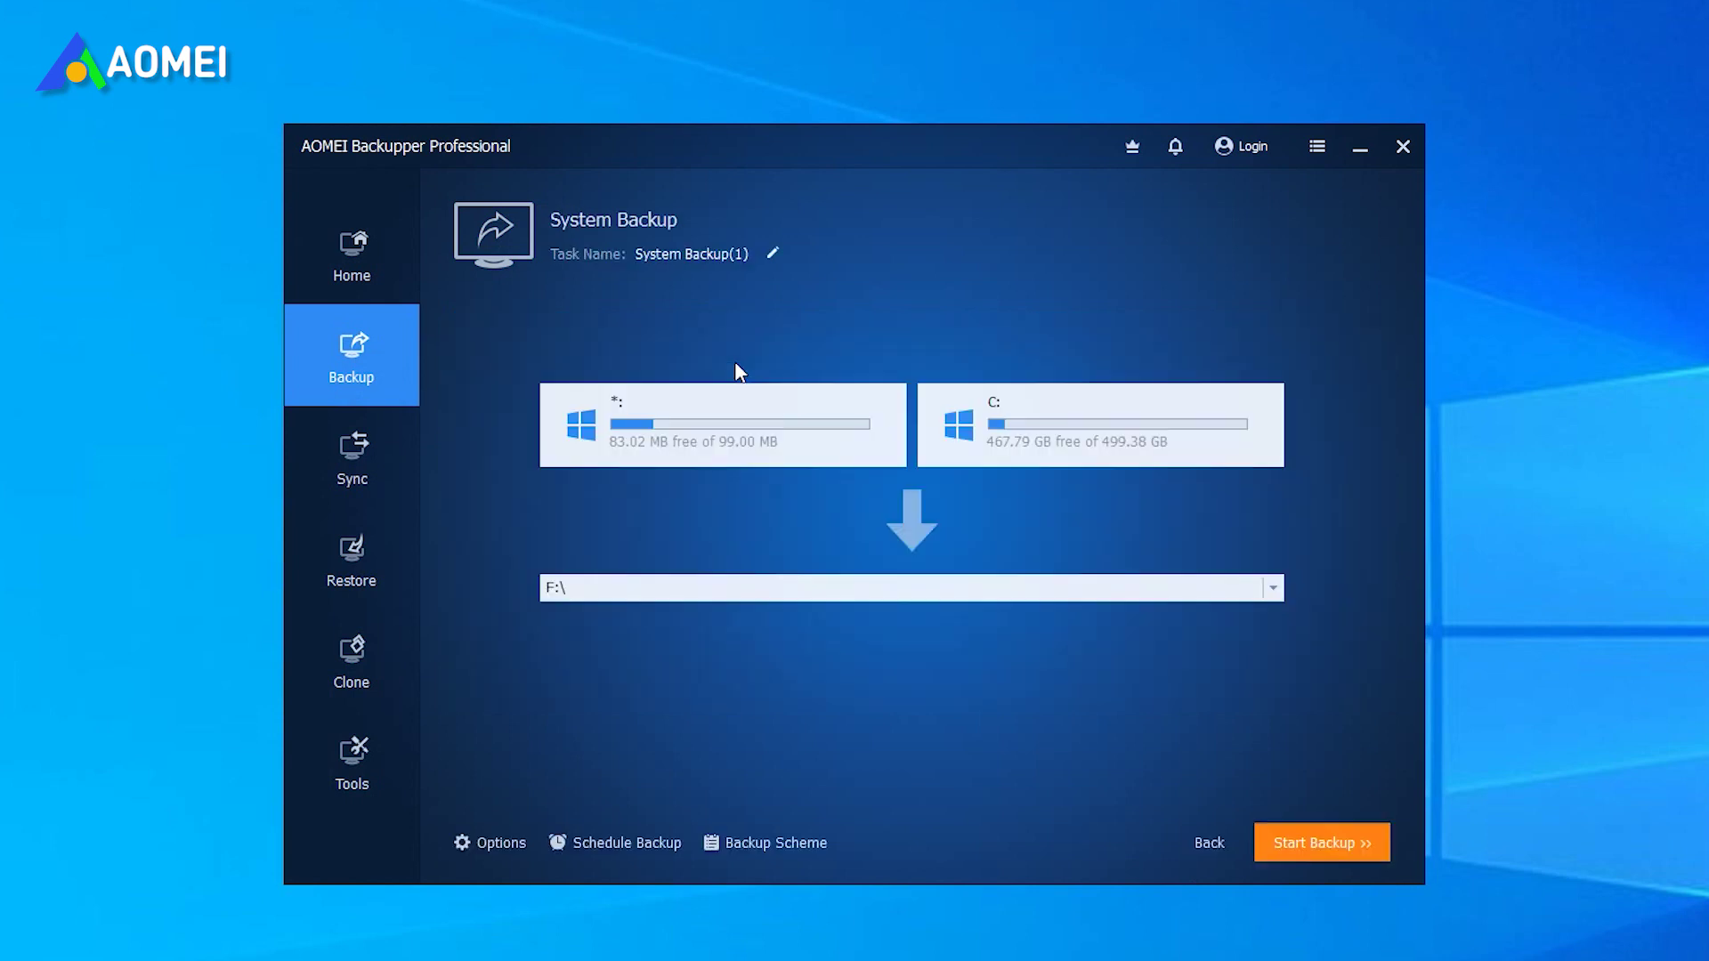
pyautogui.click(1273, 587)
pyautogui.click(594, 621)
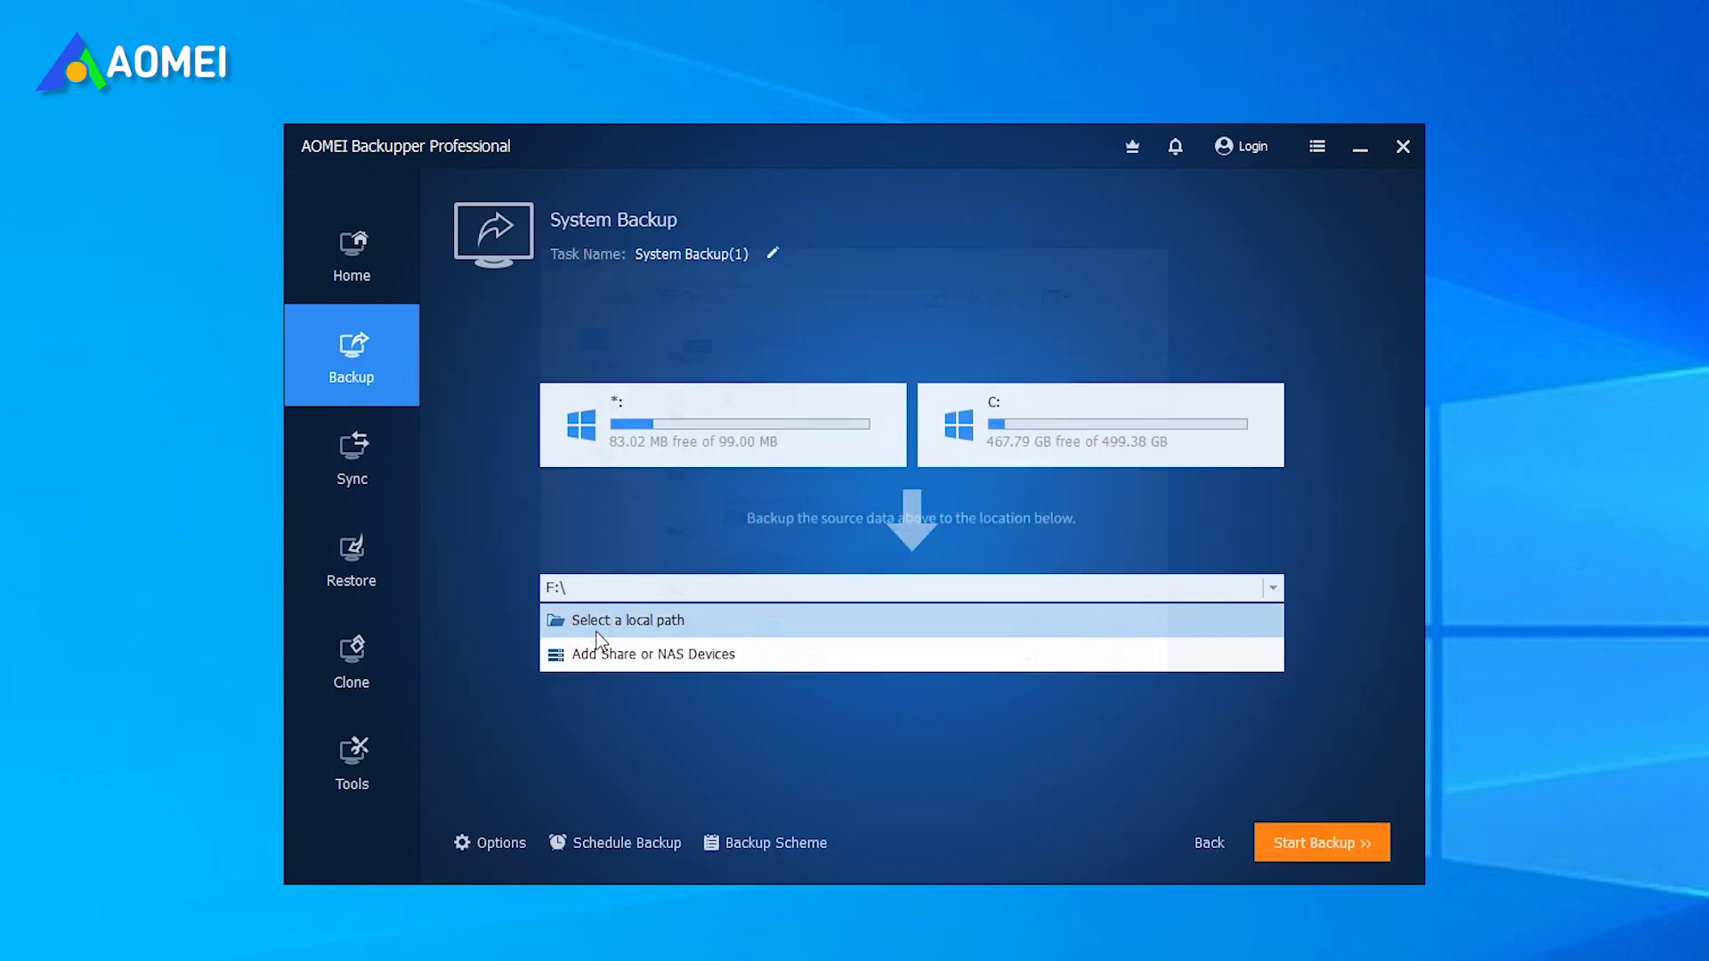
pyautogui.click(826, 457)
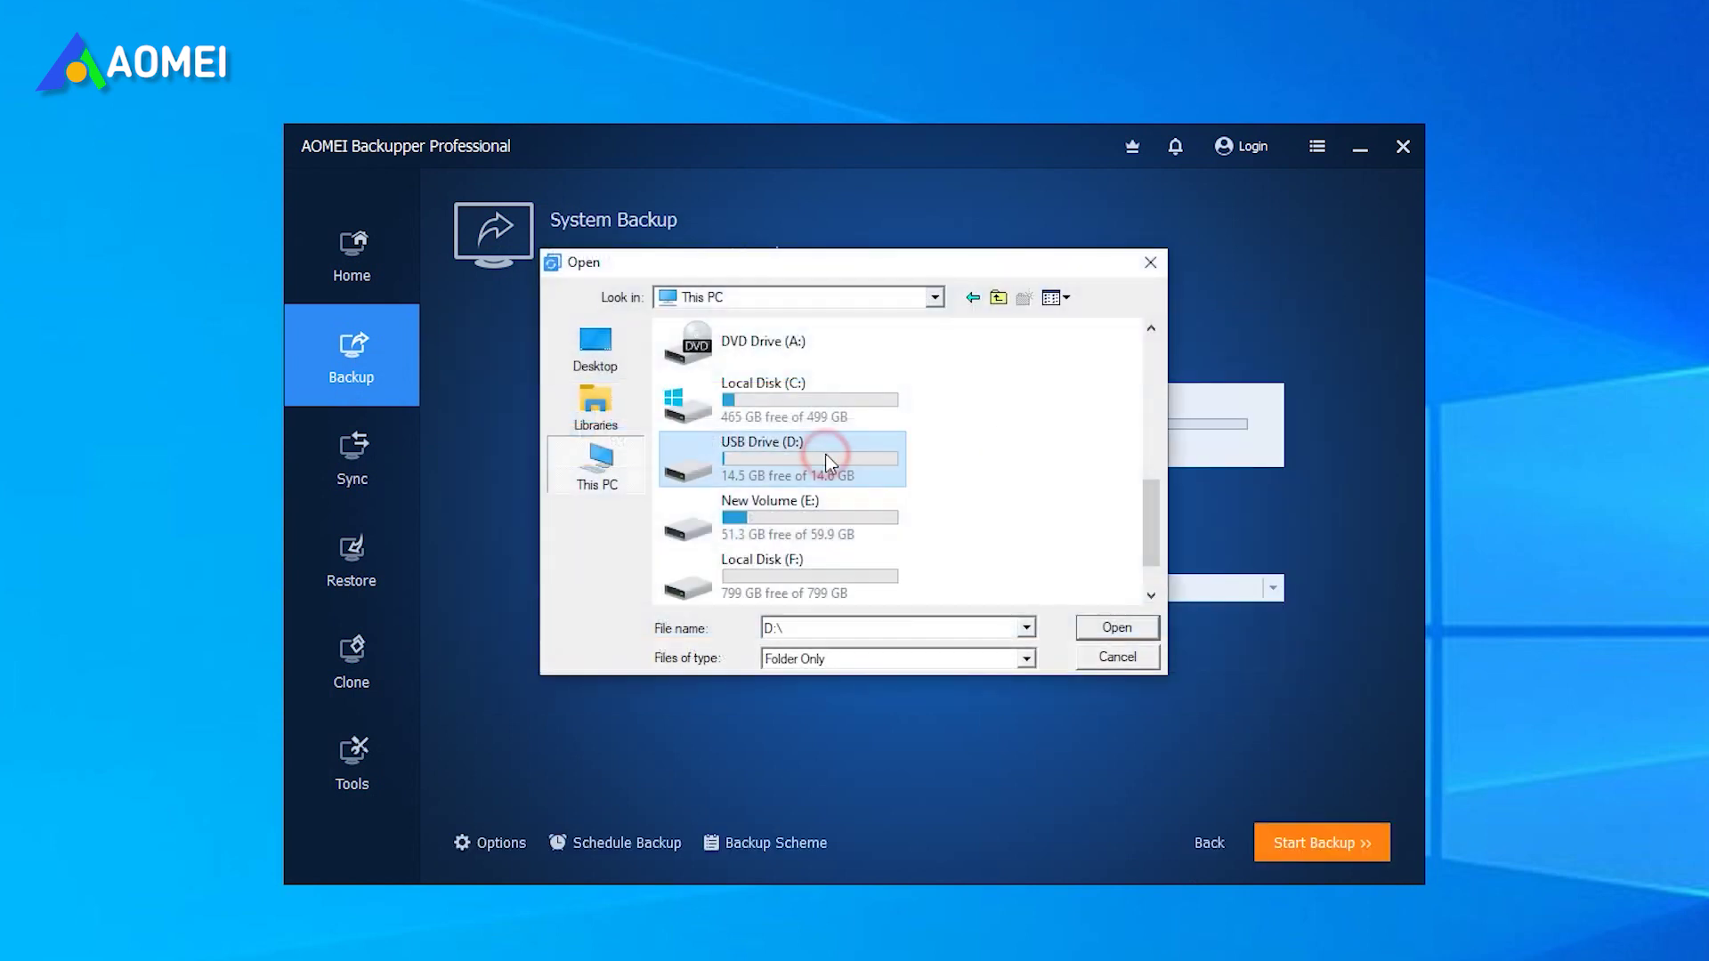
pyautogui.click(1097, 629)
pyautogui.click(1330, 861)
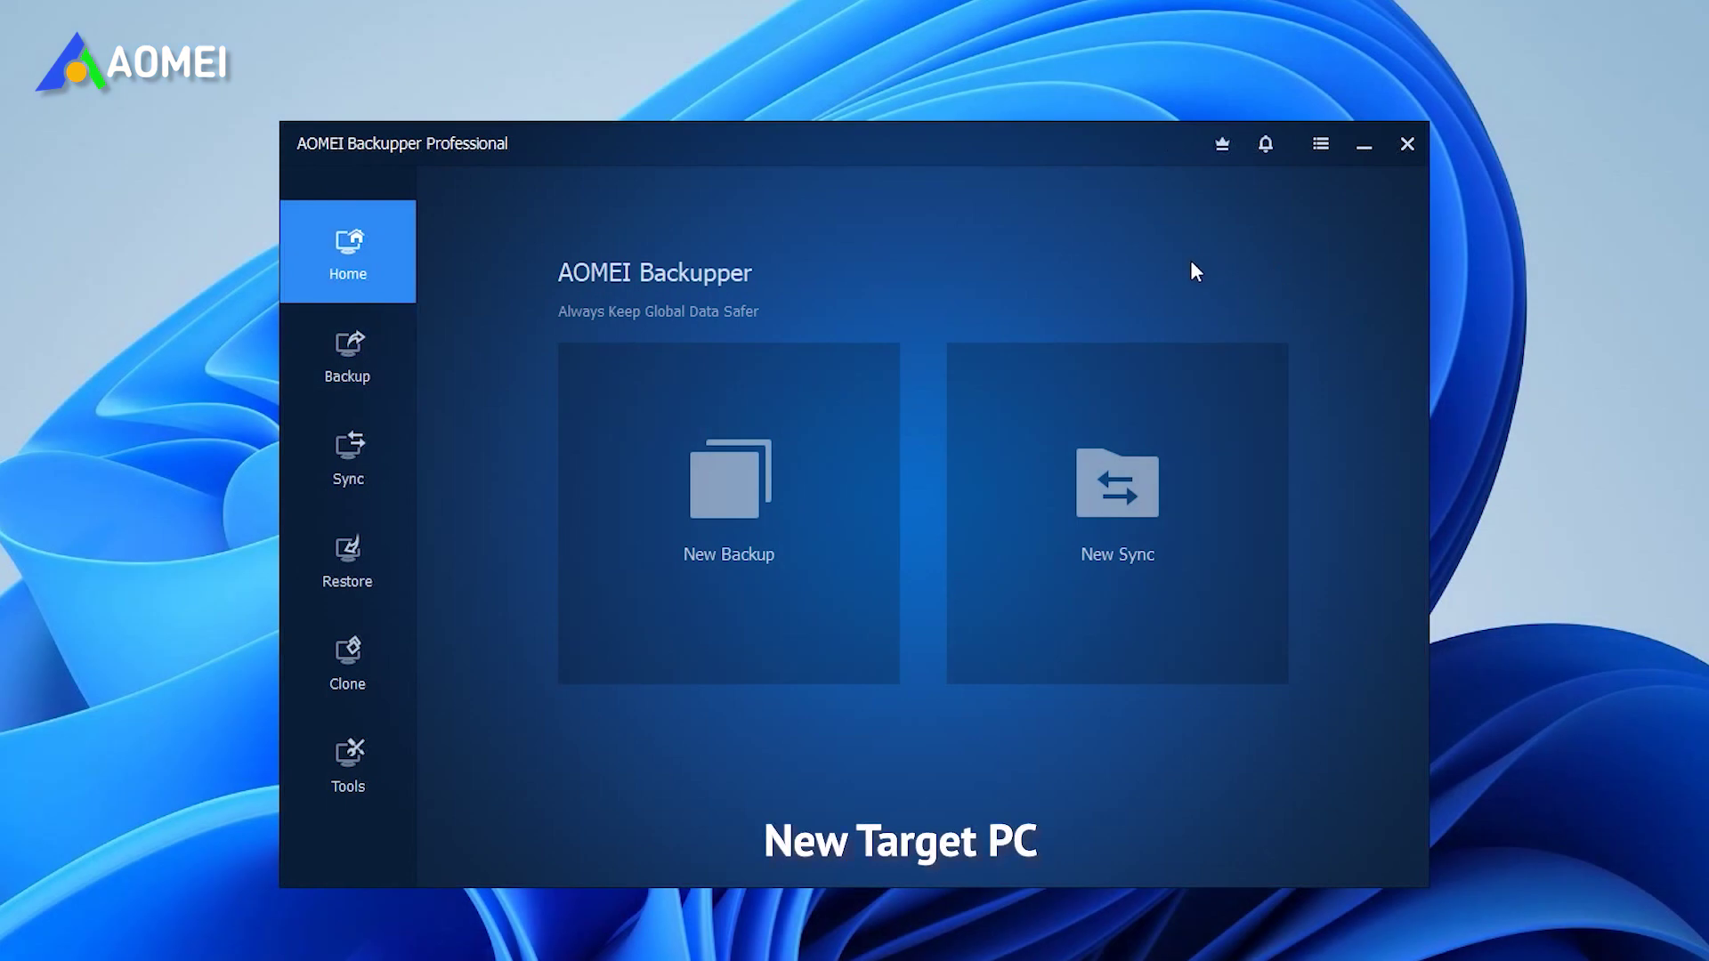
# Step: Bring up AOMEI Backupper's Home page on the new target PC
pyautogui.click(356, 752)
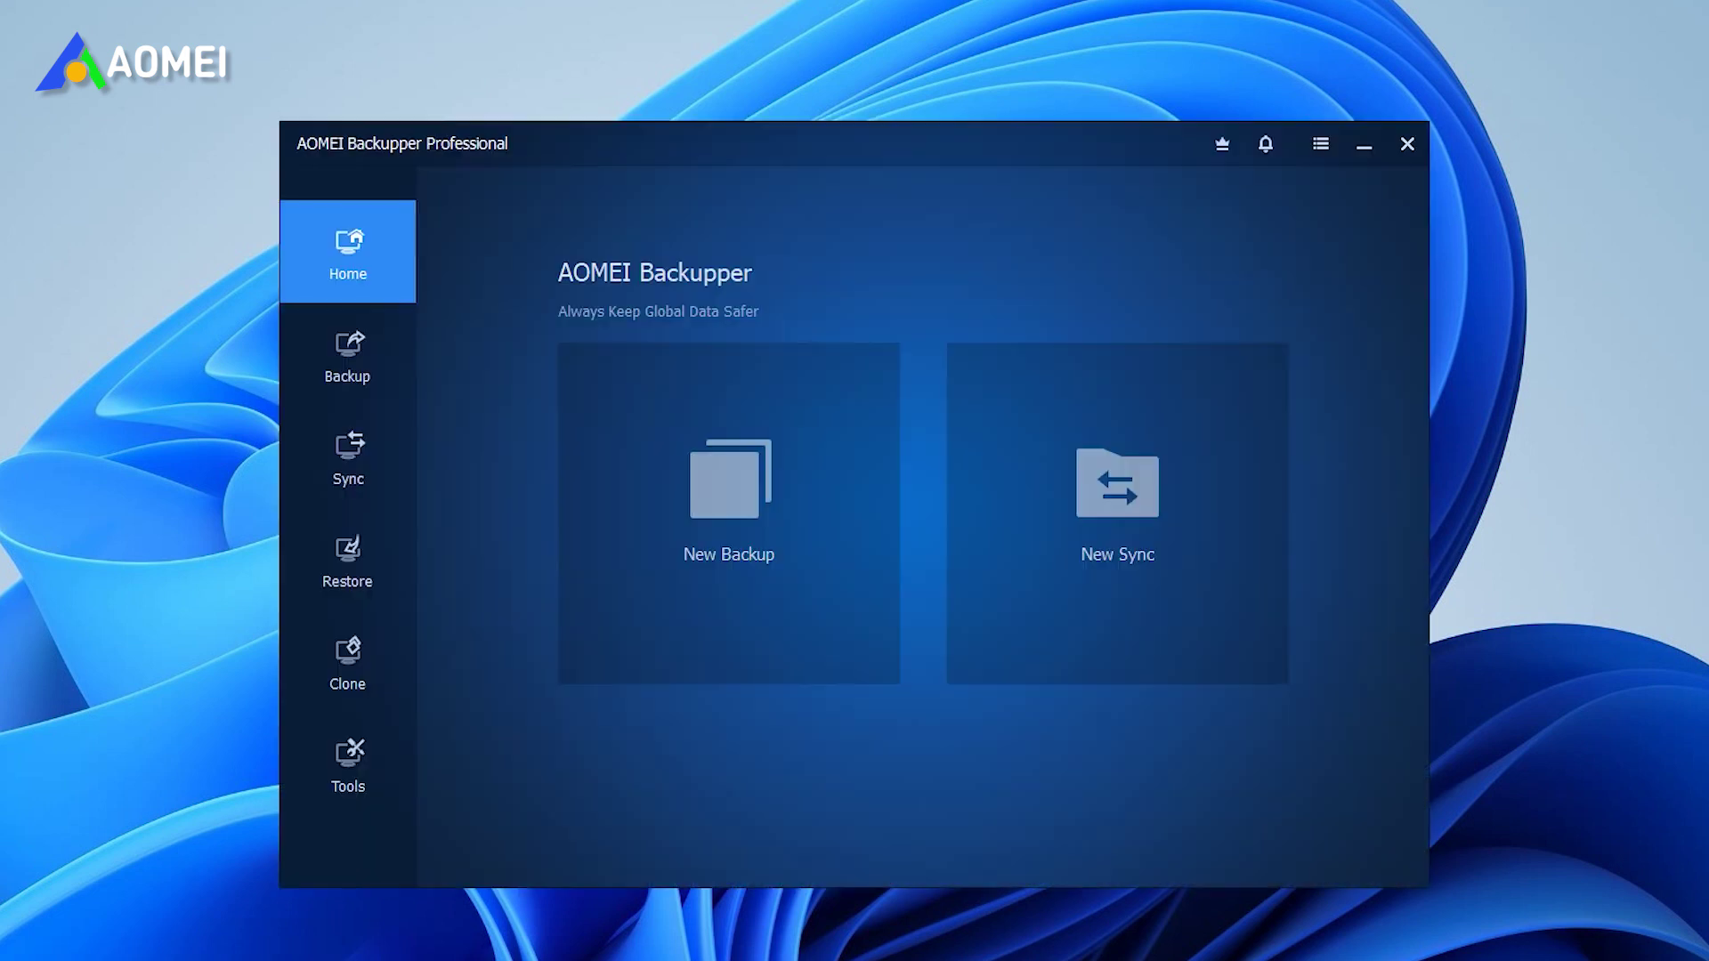
# Step: Restore the System Backup(6) image file onto the New Volume (E:) partition
pyautogui.click(346, 576)
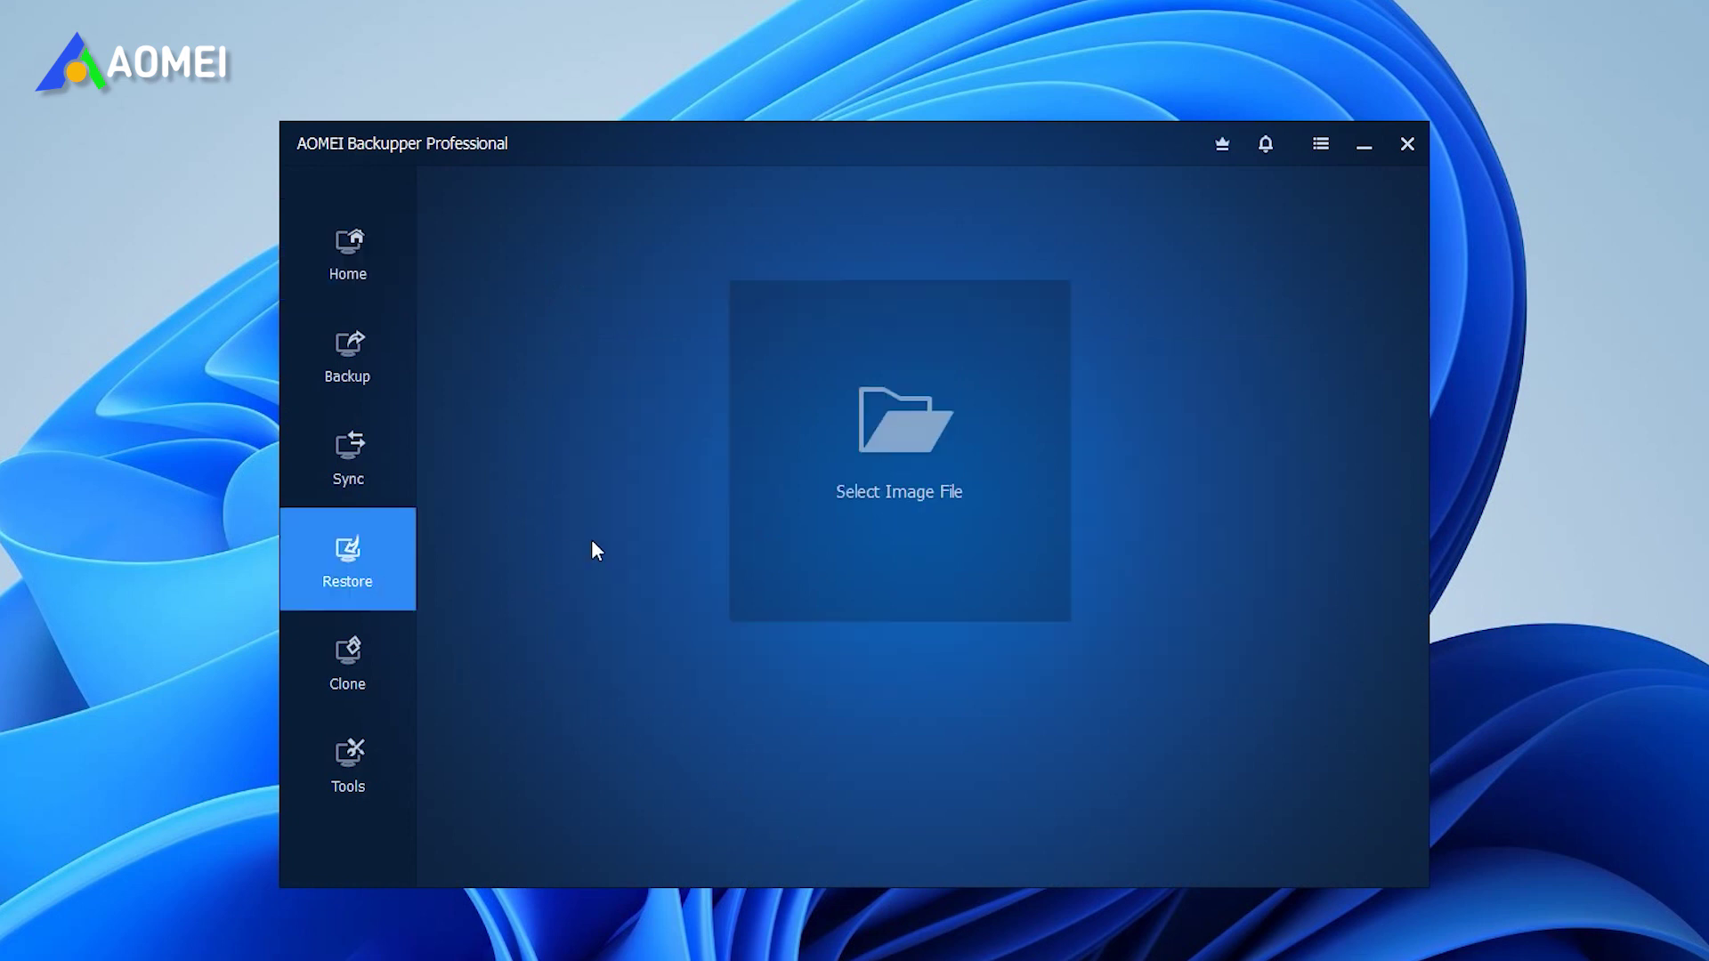
pyautogui.click(858, 496)
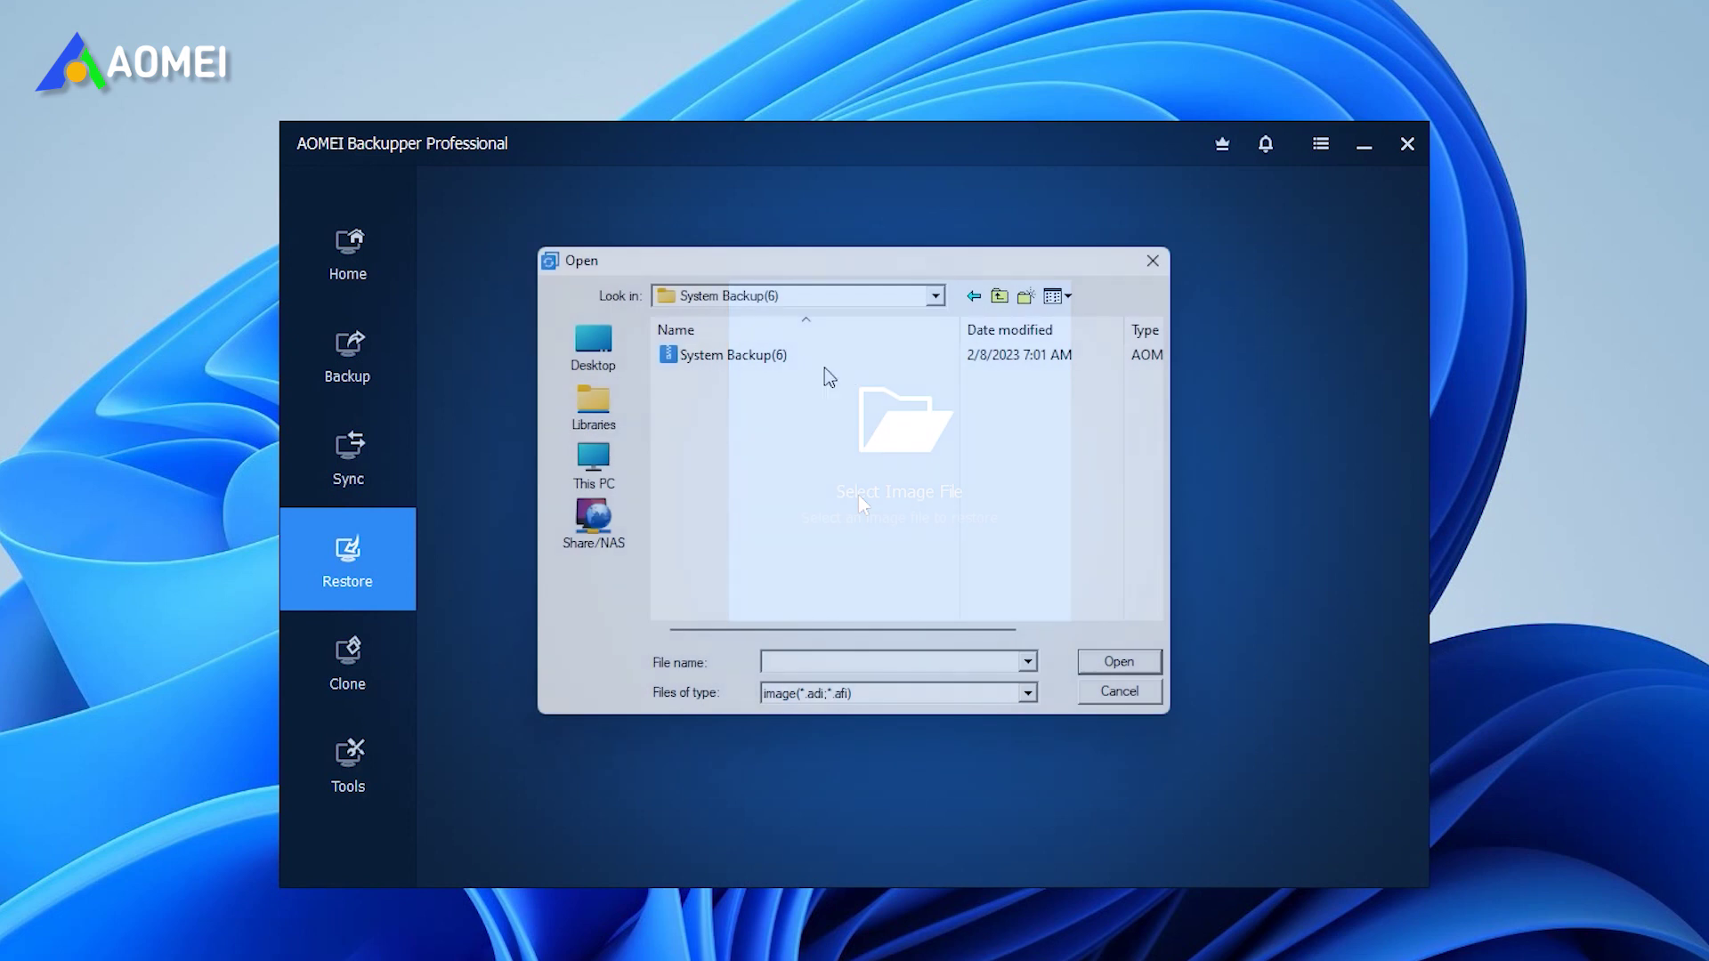
pyautogui.click(804, 356)
pyautogui.click(1118, 661)
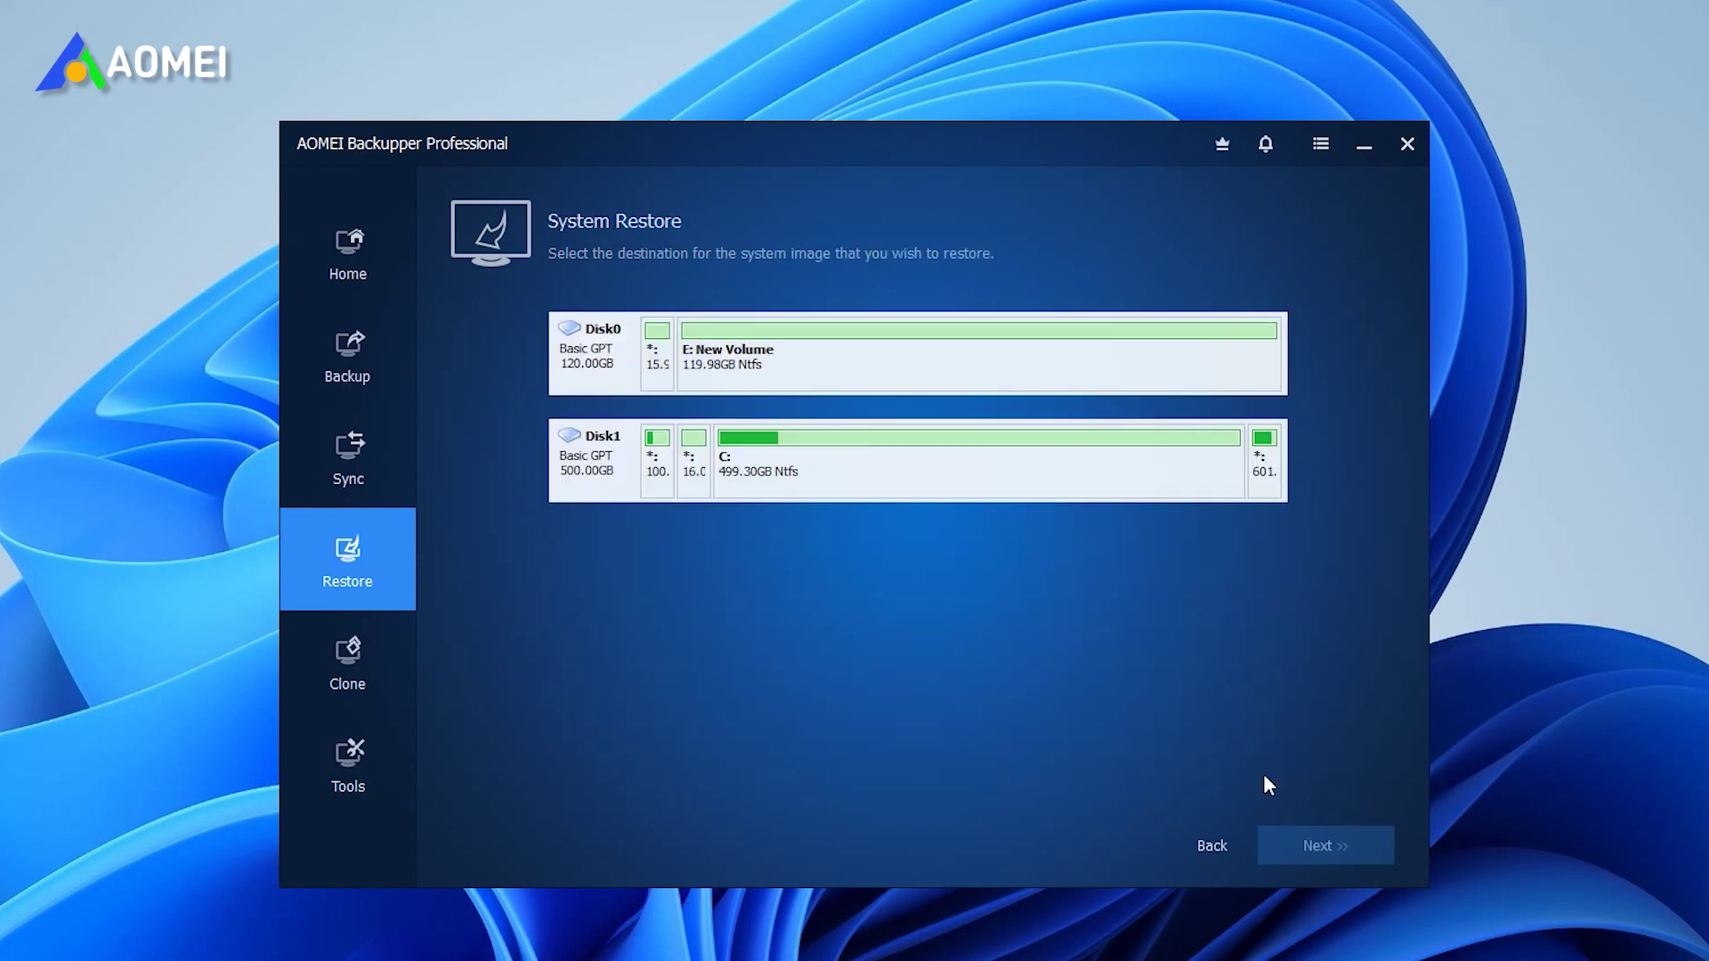
pyautogui.click(802, 488)
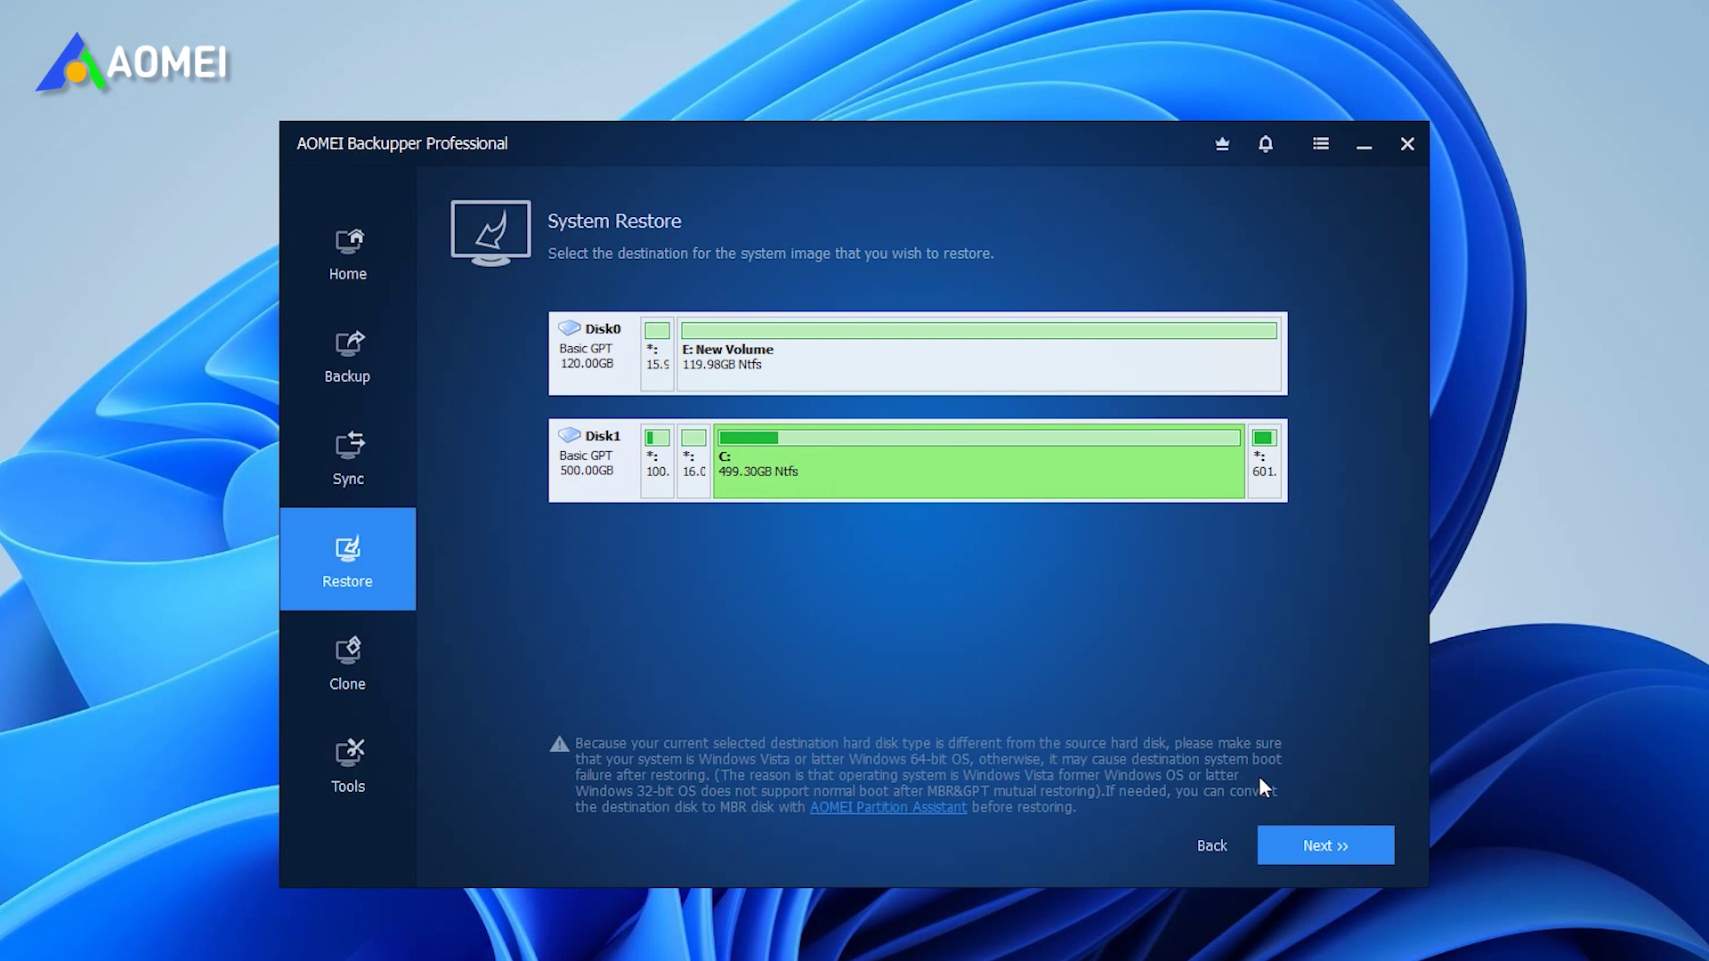
pyautogui.click(1292, 828)
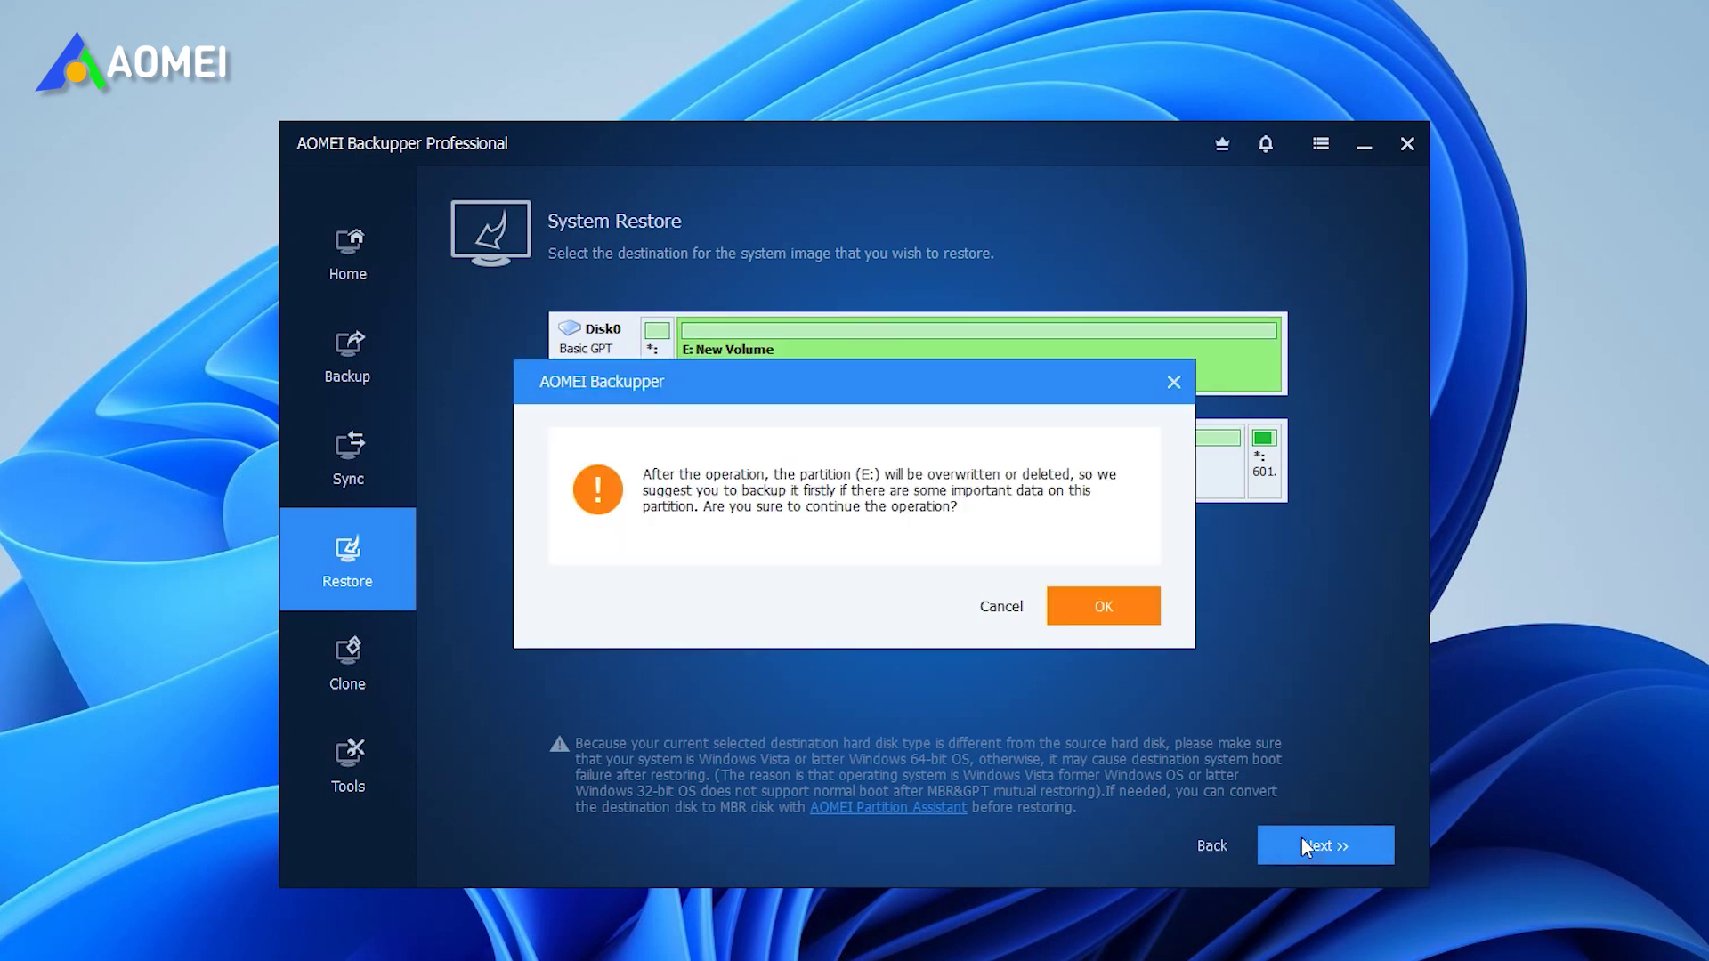
pyautogui.click(1079, 614)
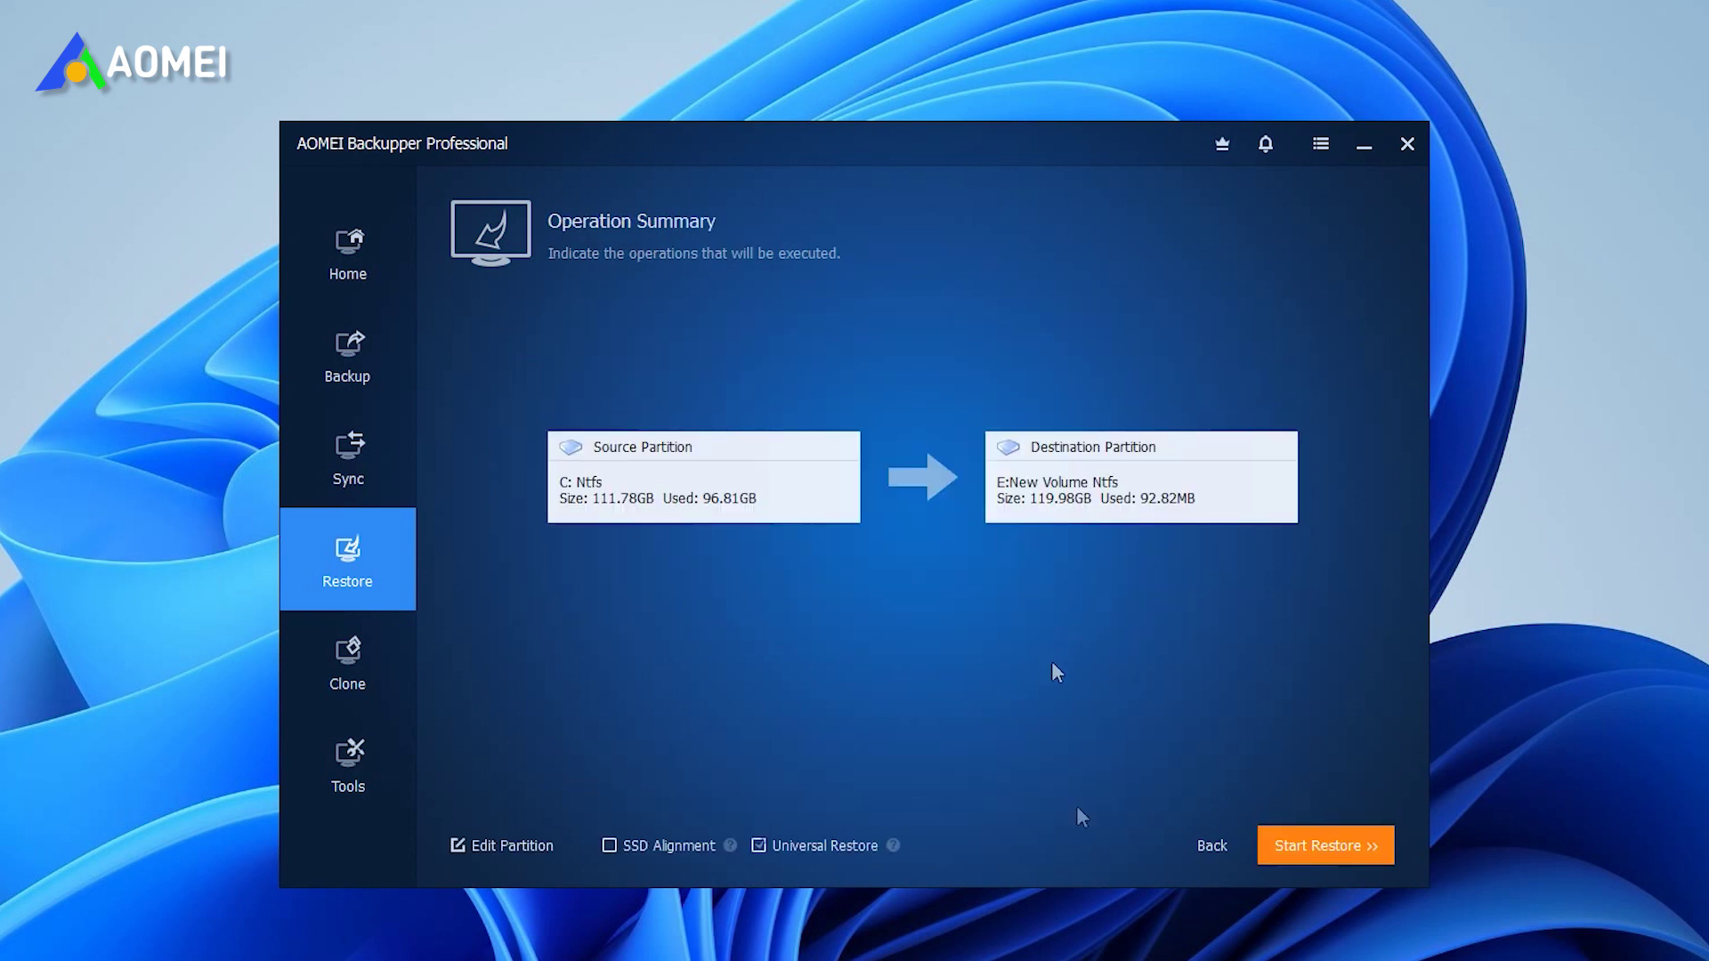
pyautogui.moveTo(892, 848)
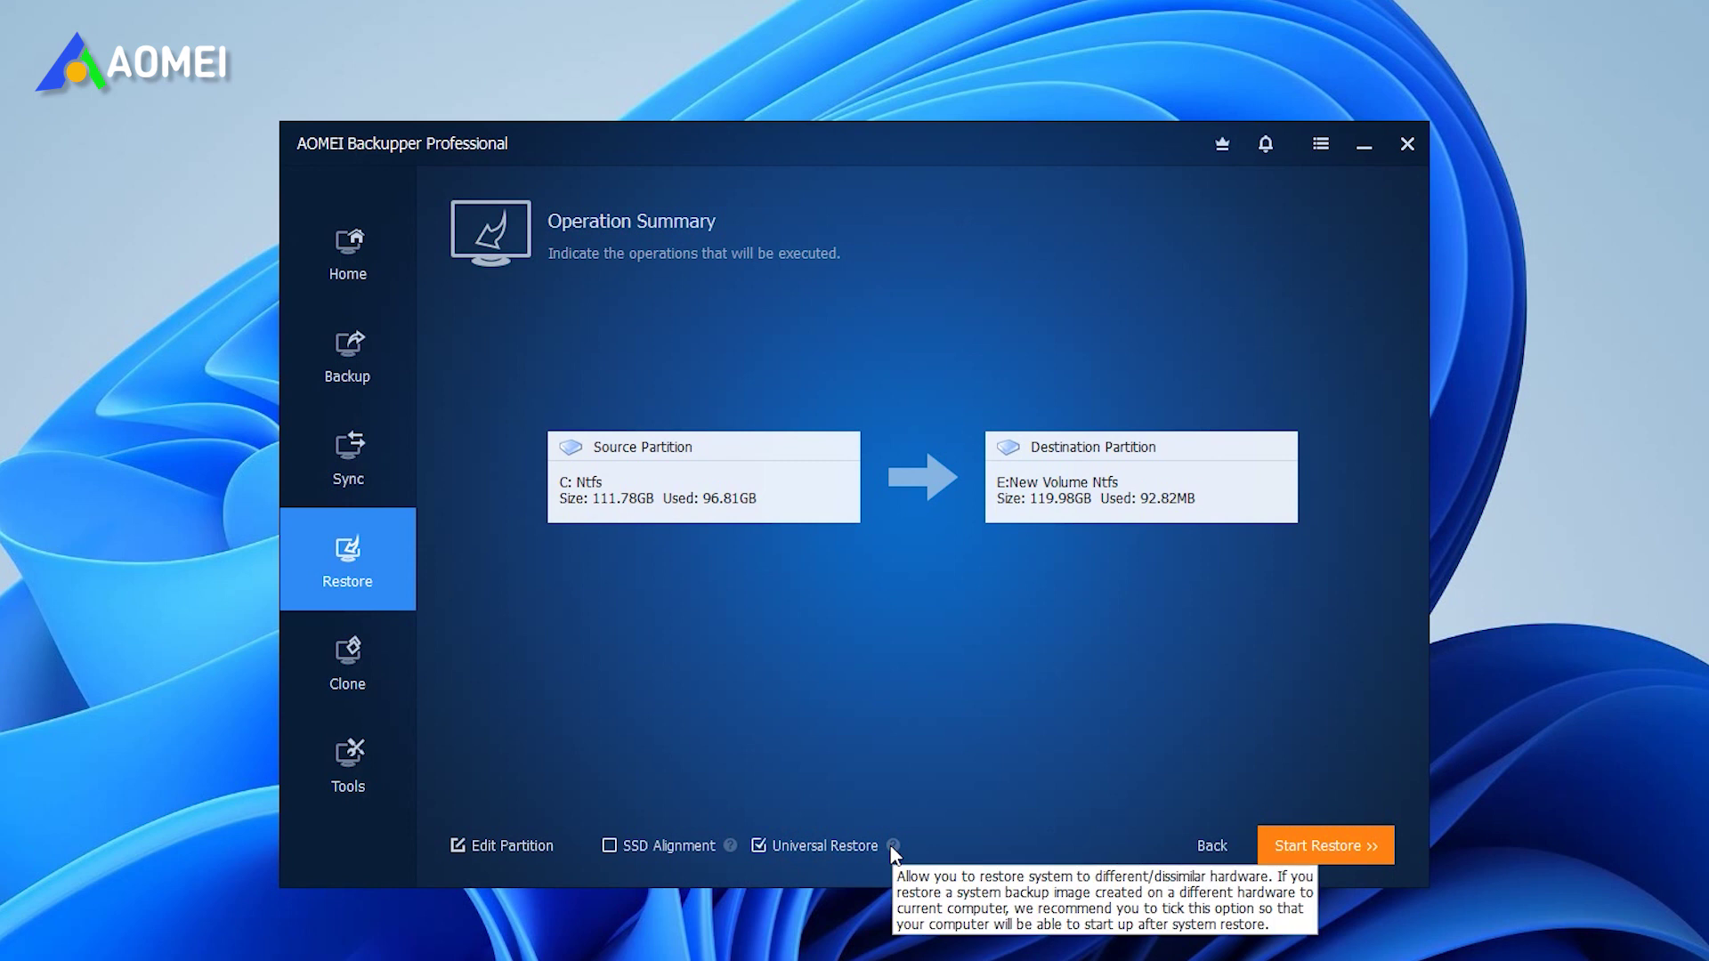